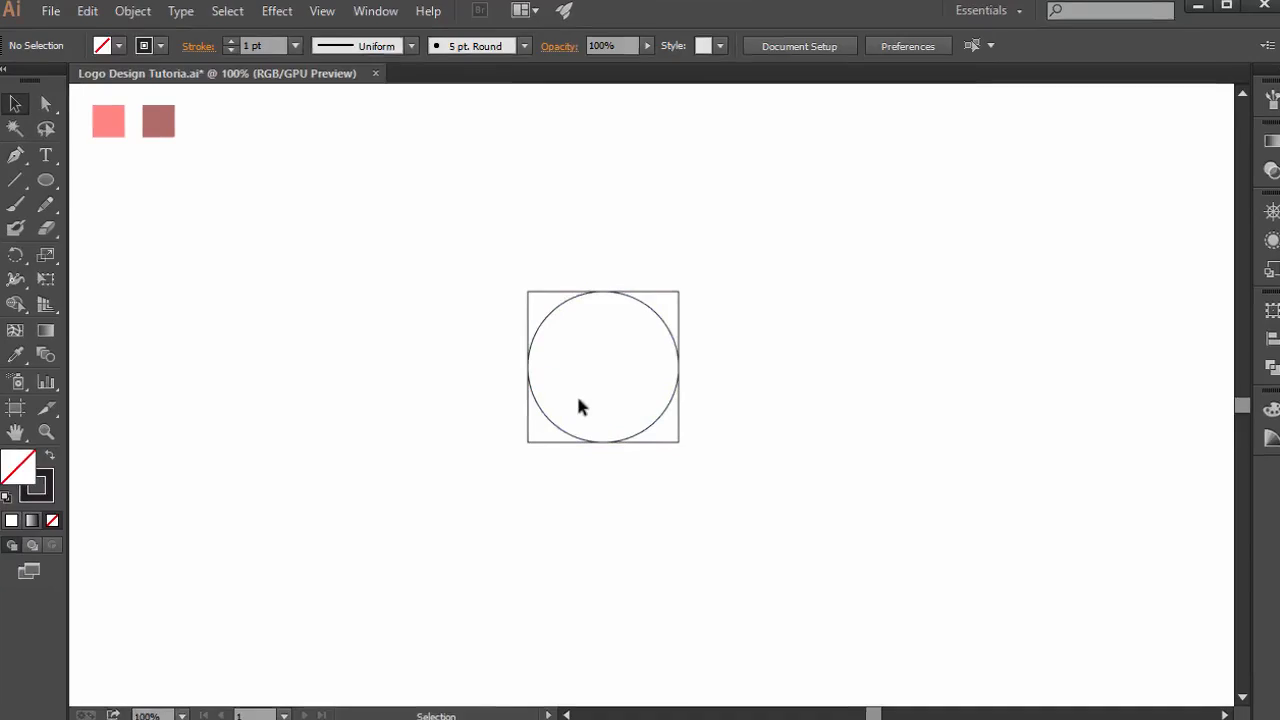
- Place circles centred on the square's top edge and on its right edge
{"action": "left_click", "coordinate": [652, 311]}
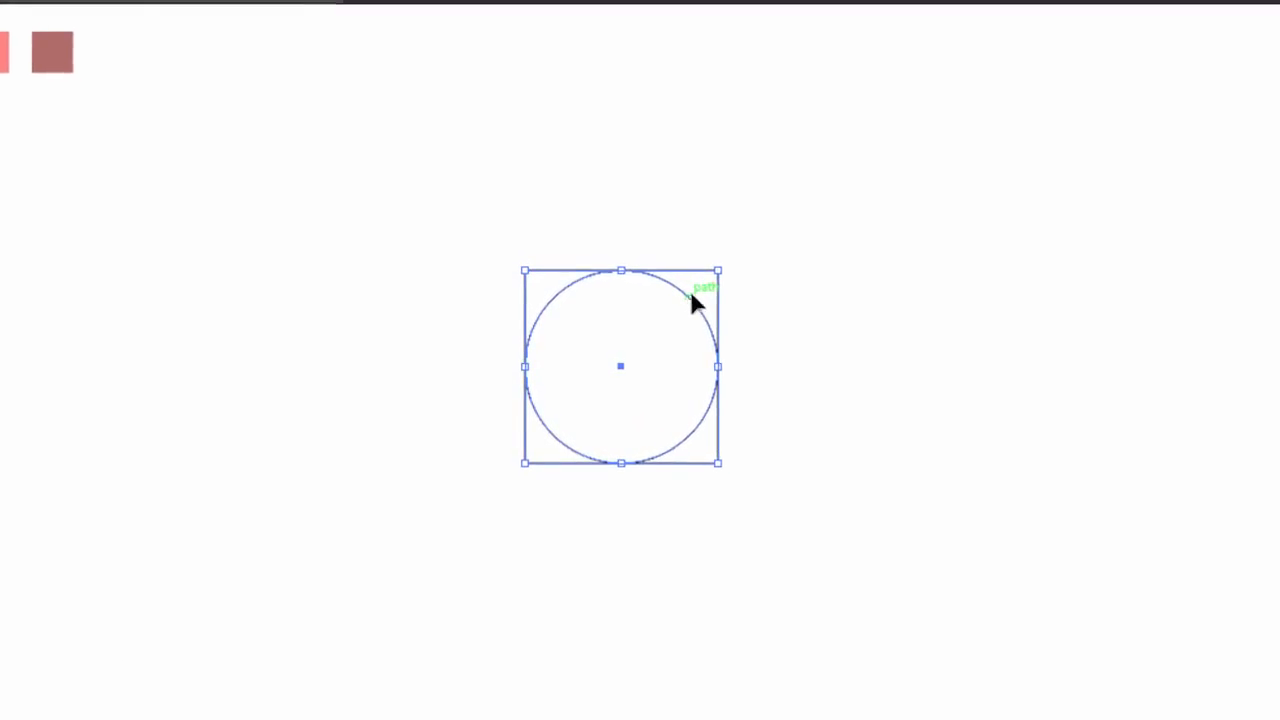
{"action": "left_click_drag", "start_coordinate": [722, 310], "coordinate": [731, 190]}
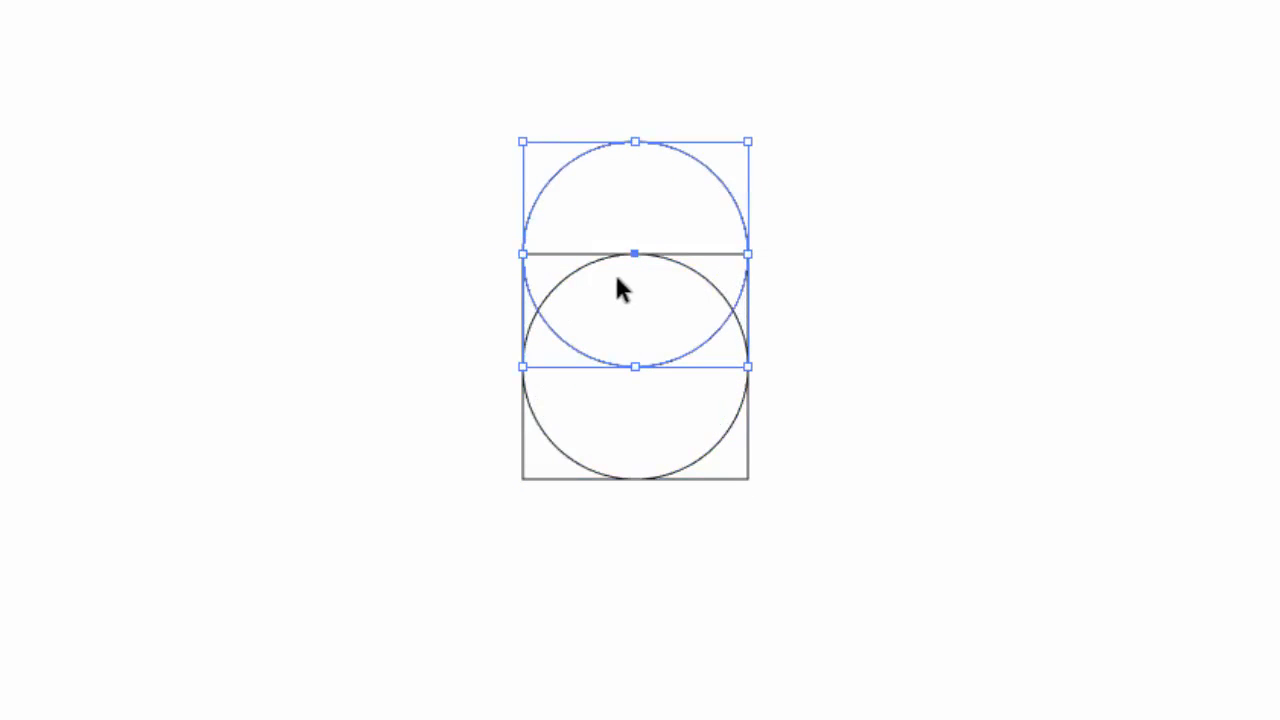
{"action": "left_click_drag", "start_coordinate": [731, 412], "coordinate": [846, 424]}
{"action": "left_click", "coordinate": [1016, 430]}
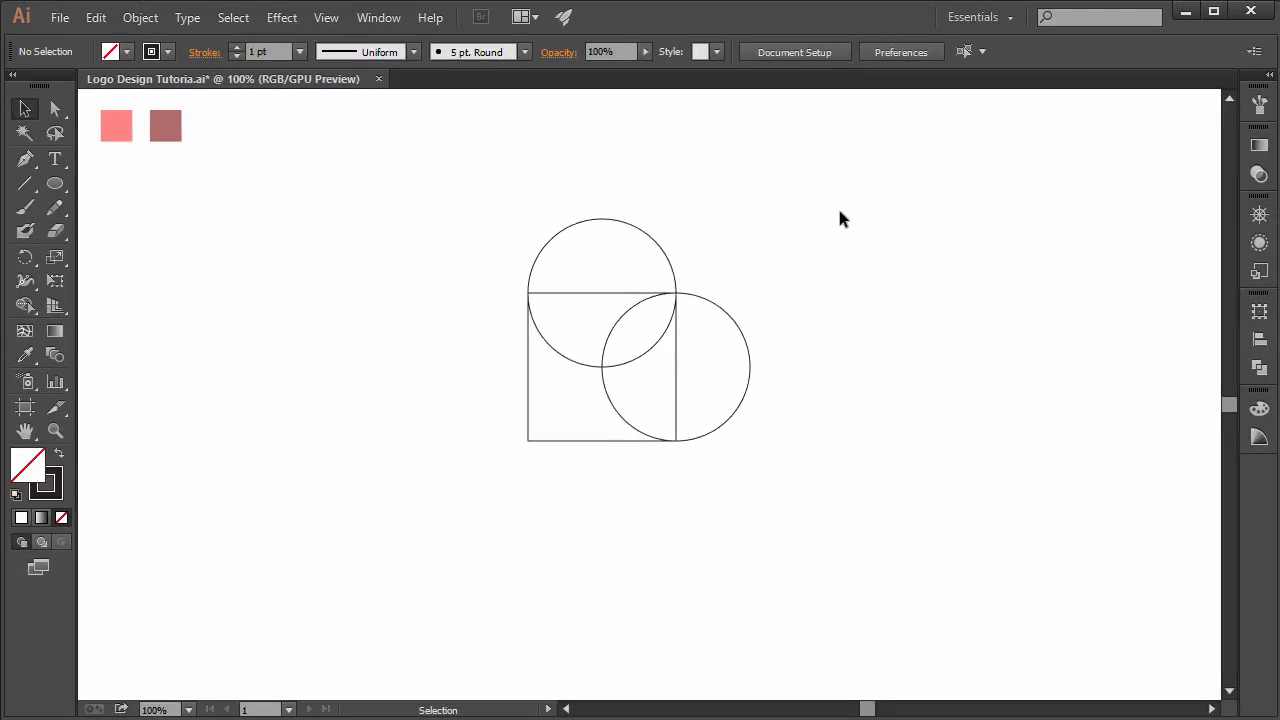
- Rotate the square and both circles together by 45° so they form a heart outline
{"action": "left_click_drag", "start_coordinate": [547, 424], "coordinate": [466, 468]}
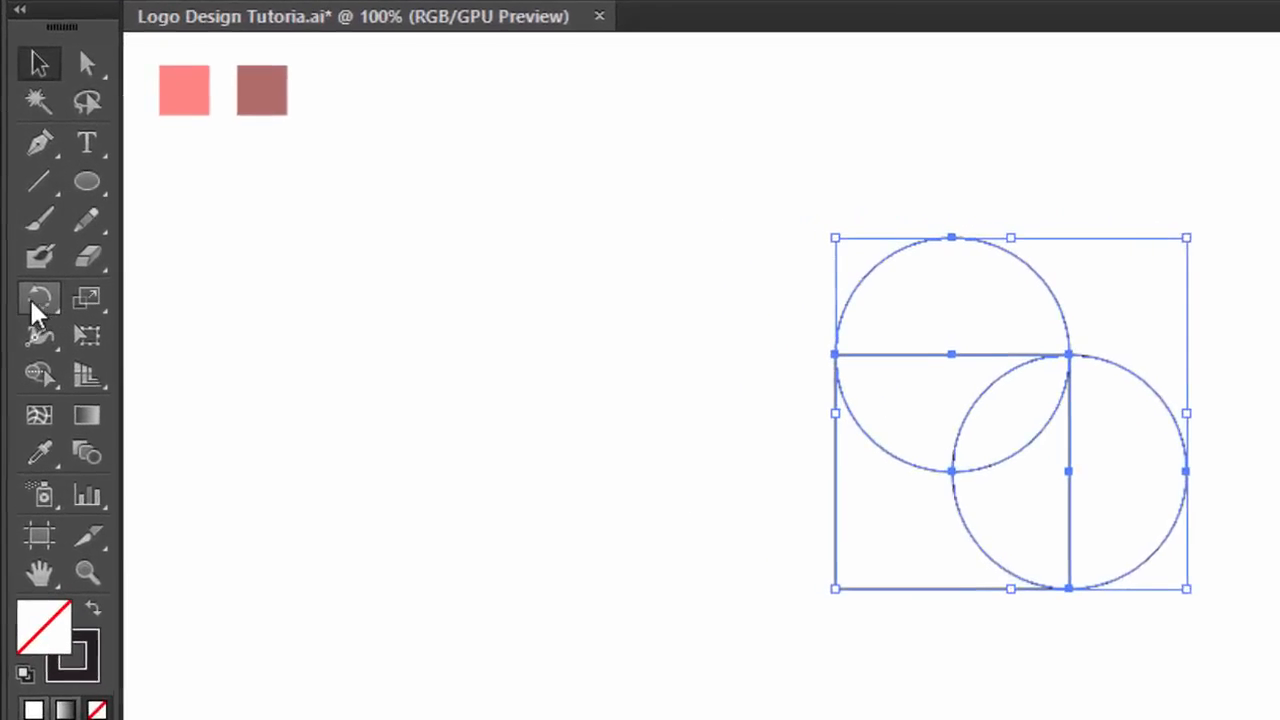
{"action": "left_click", "coordinate": [36, 284]}
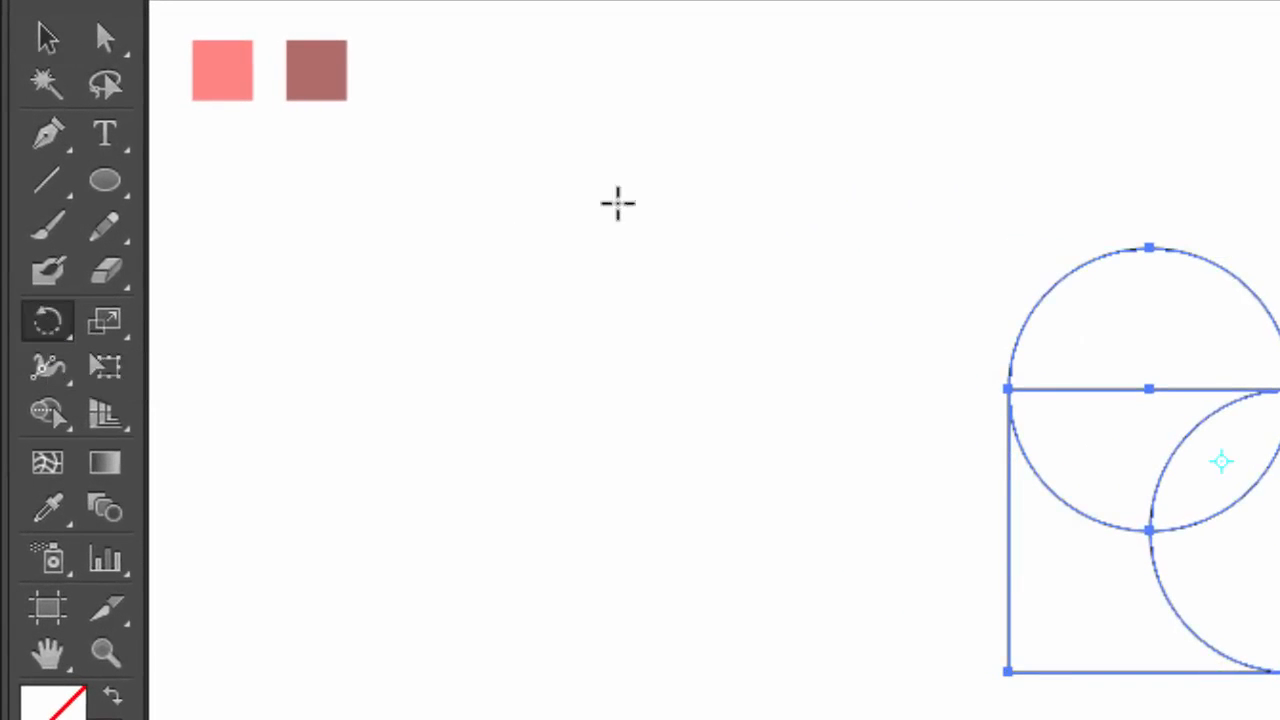
{"action": "left_click_drag", "start_coordinate": [1279, 190], "coordinate": [1100, 160]}
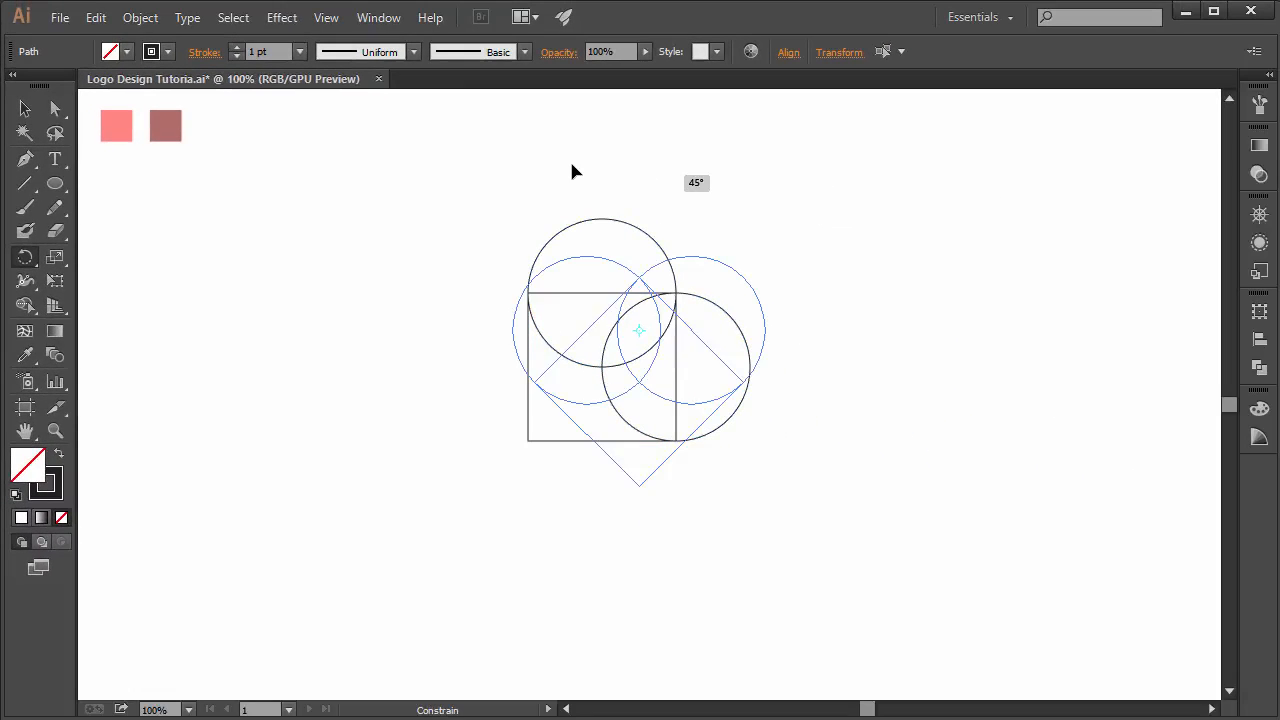
{"action": "left_click_drag", "start_coordinate": [574, 172], "coordinate": [572, 170]}
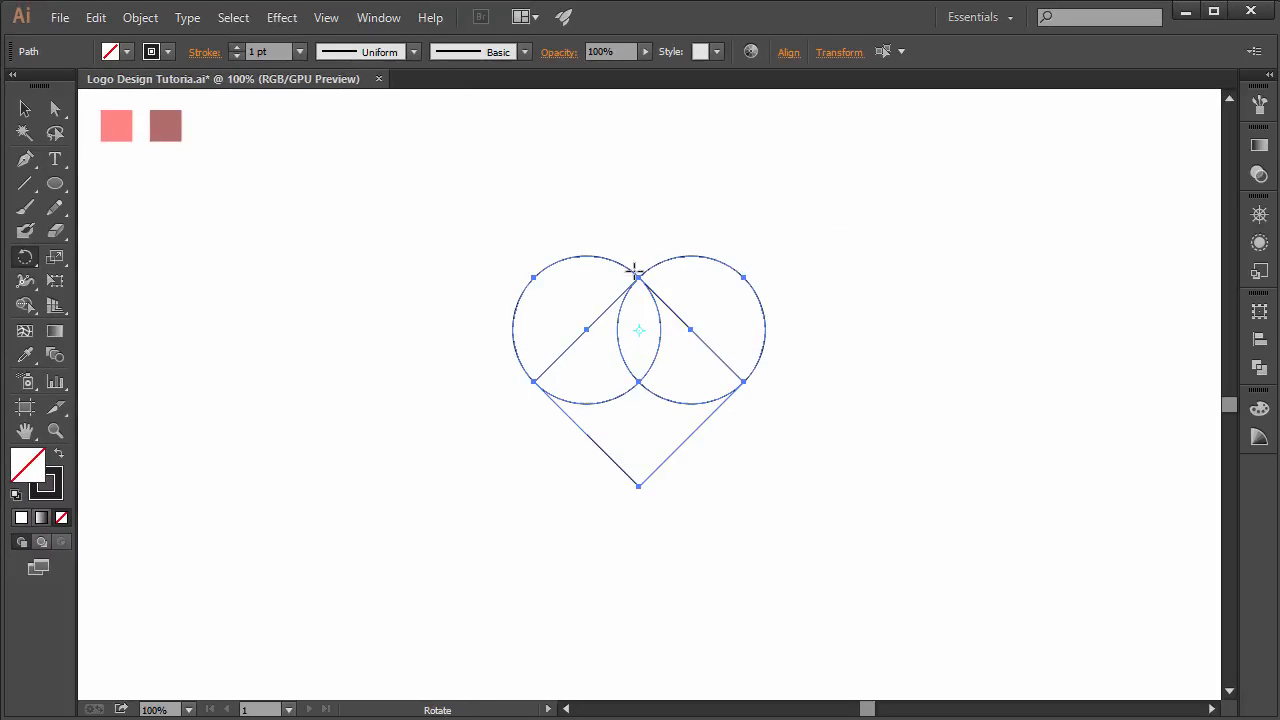
{"action": "left_click", "coordinate": [25, 108]}
{"action": "left_click", "coordinate": [565, 432]}
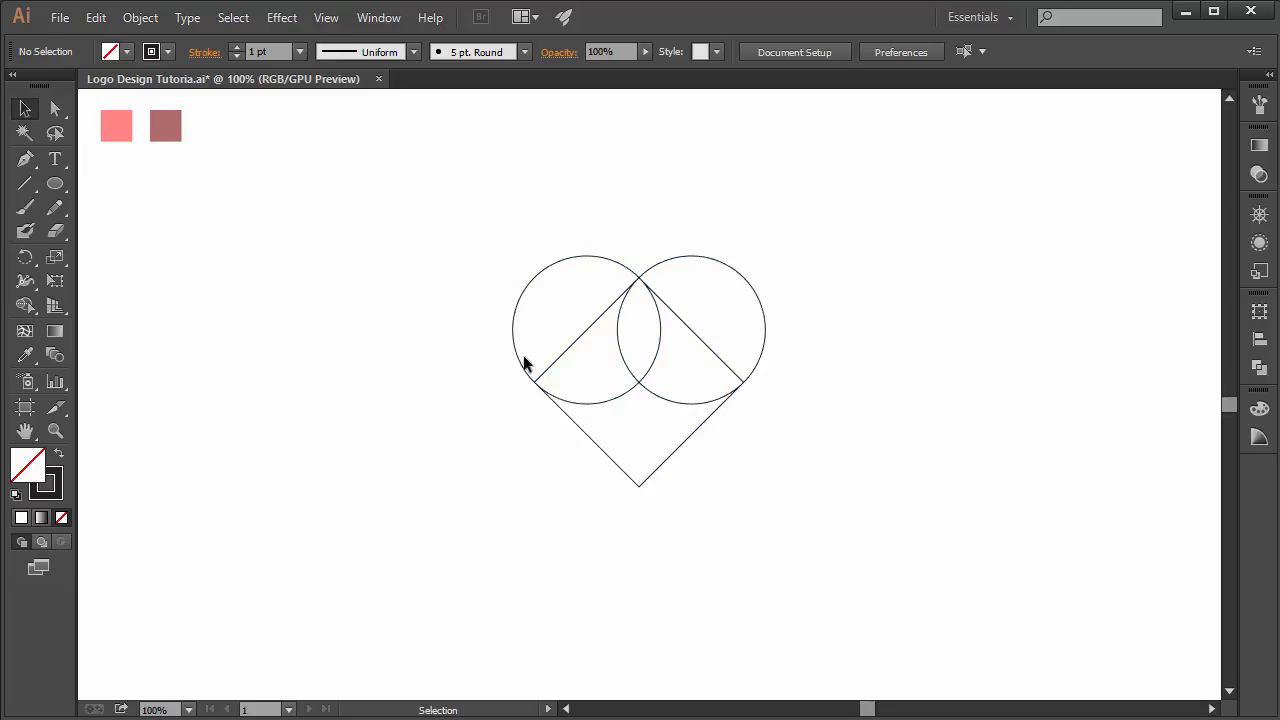
- Merge all the heart pieces into a single shape with Pathfinder Unite
{"action": "left_click_drag", "start_coordinate": [768, 268], "coordinate": [435, 518]}
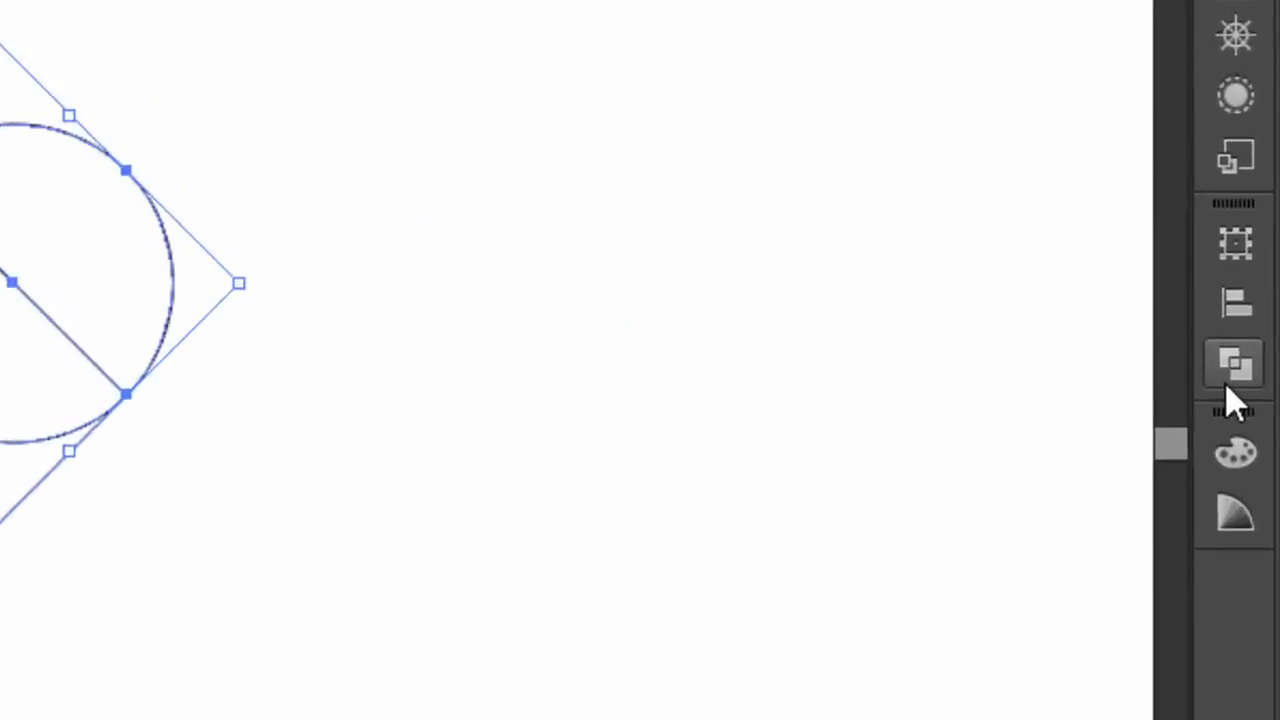
{"action": "left_click", "coordinate": [1232, 378]}
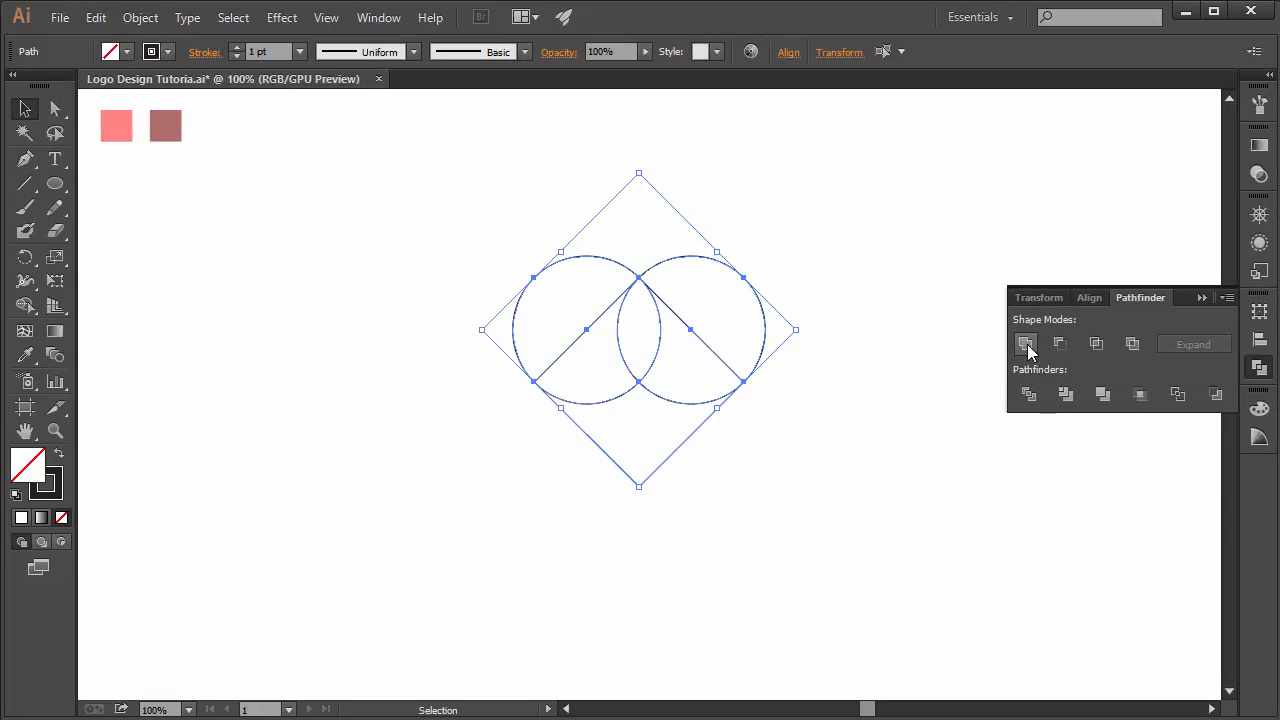
{"action": "left_click", "coordinate": [1027, 345]}
{"action": "left_click", "coordinate": [976, 350]}
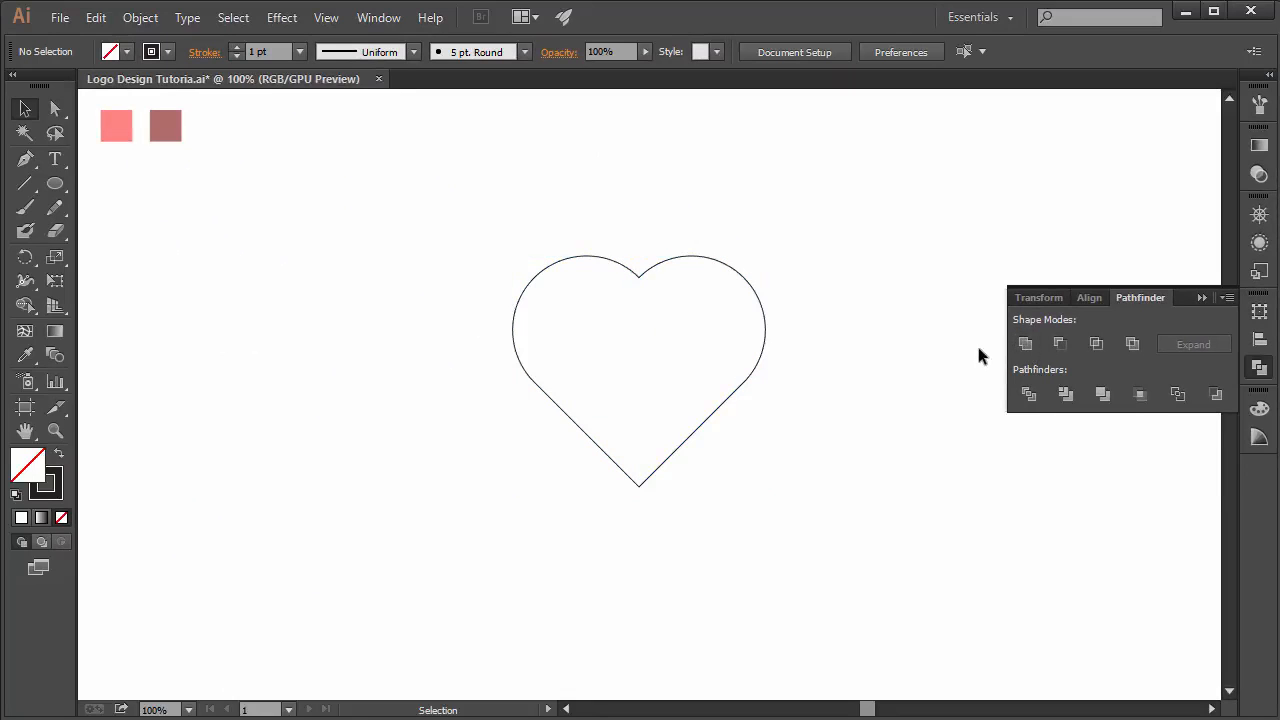
{"action": "left_click", "coordinate": [1201, 298]}
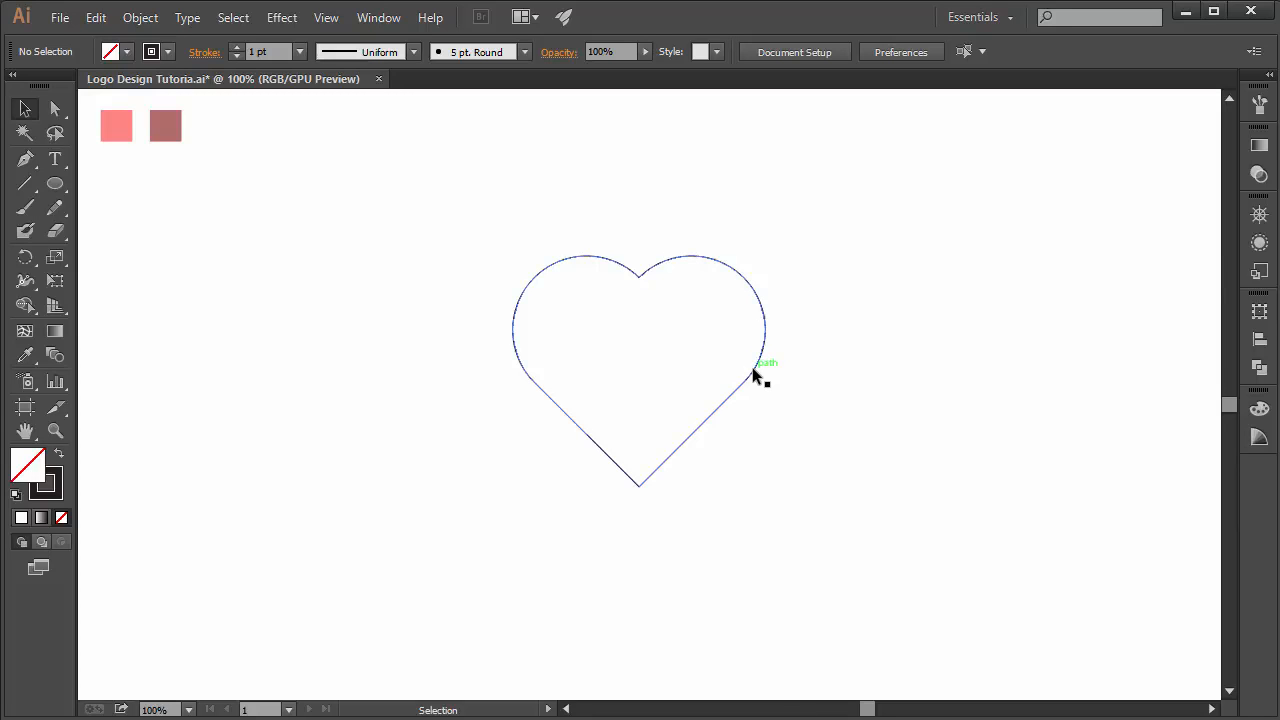
- Move the heart towards the right side of the artboard
{"action": "left_click_drag", "start_coordinate": [760, 372], "coordinate": [1117, 388]}
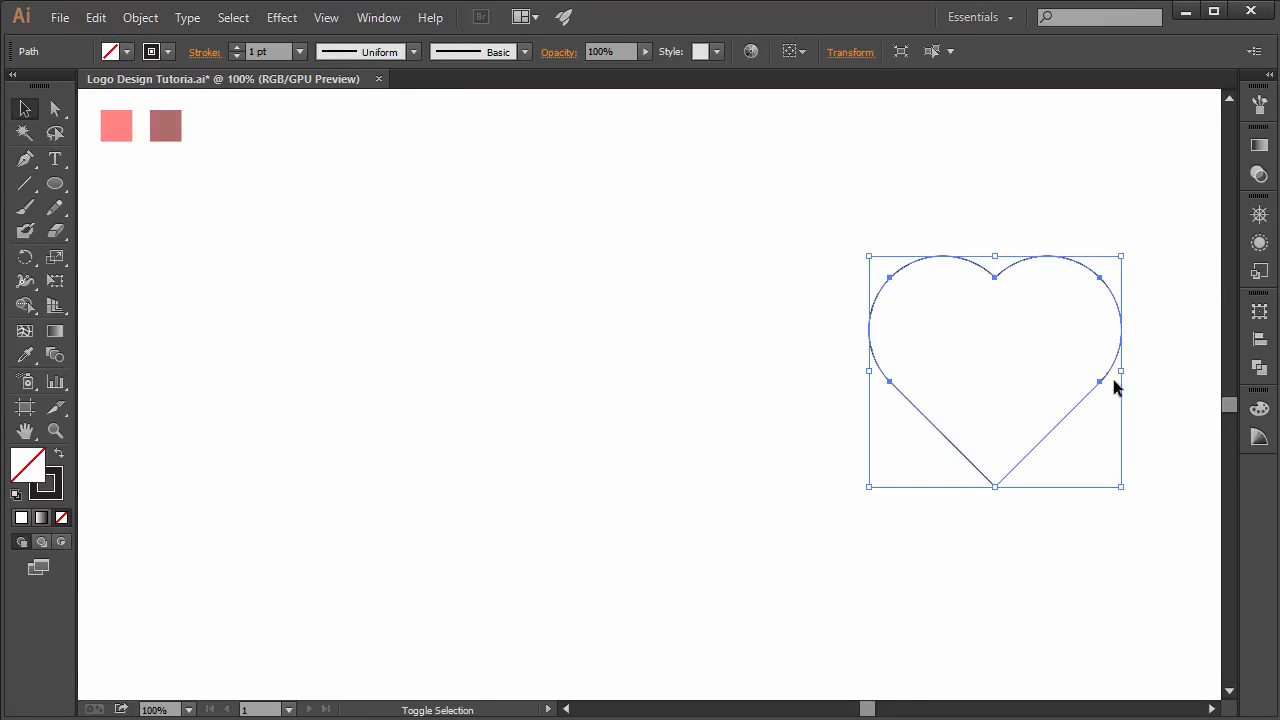
{"action": "left_click_drag", "start_coordinate": [872, 372], "coordinate": [921, 371]}
{"action": "left_click", "coordinate": [418, 434]}
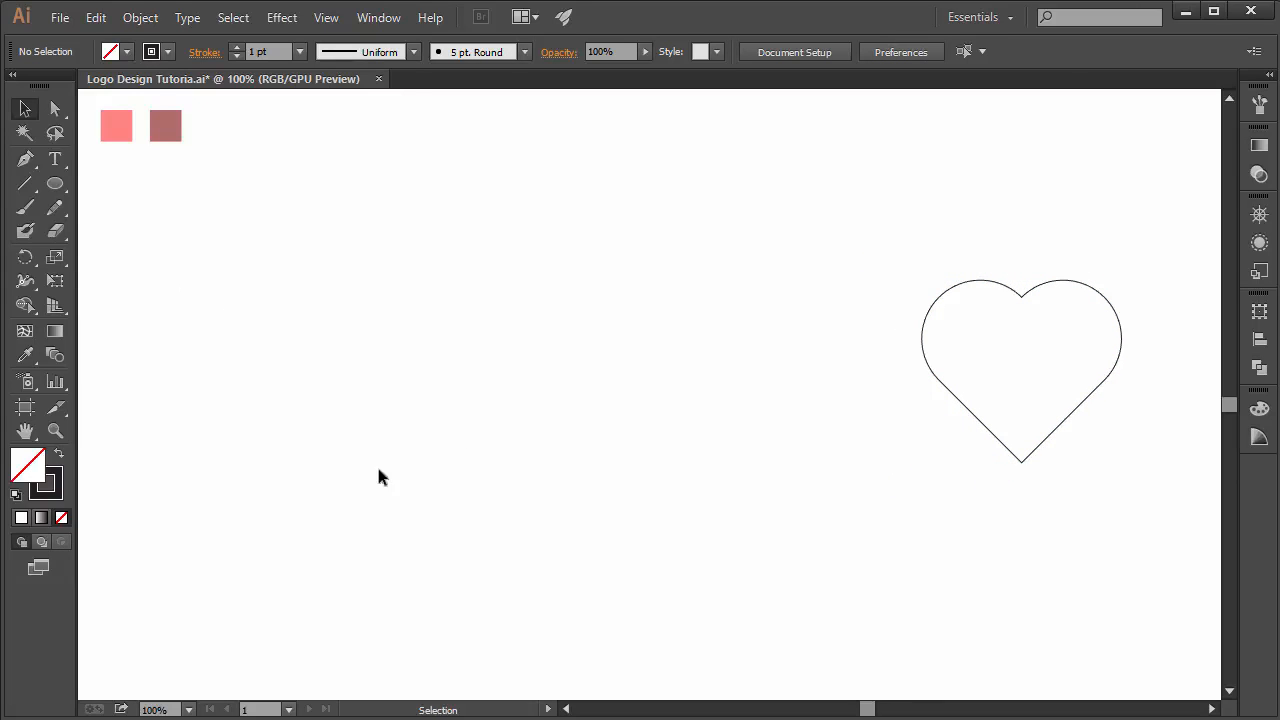
- Draw a small circle with the Ellipse Tool to the left of the heart
{"action": "left_click", "coordinate": [58, 183]}
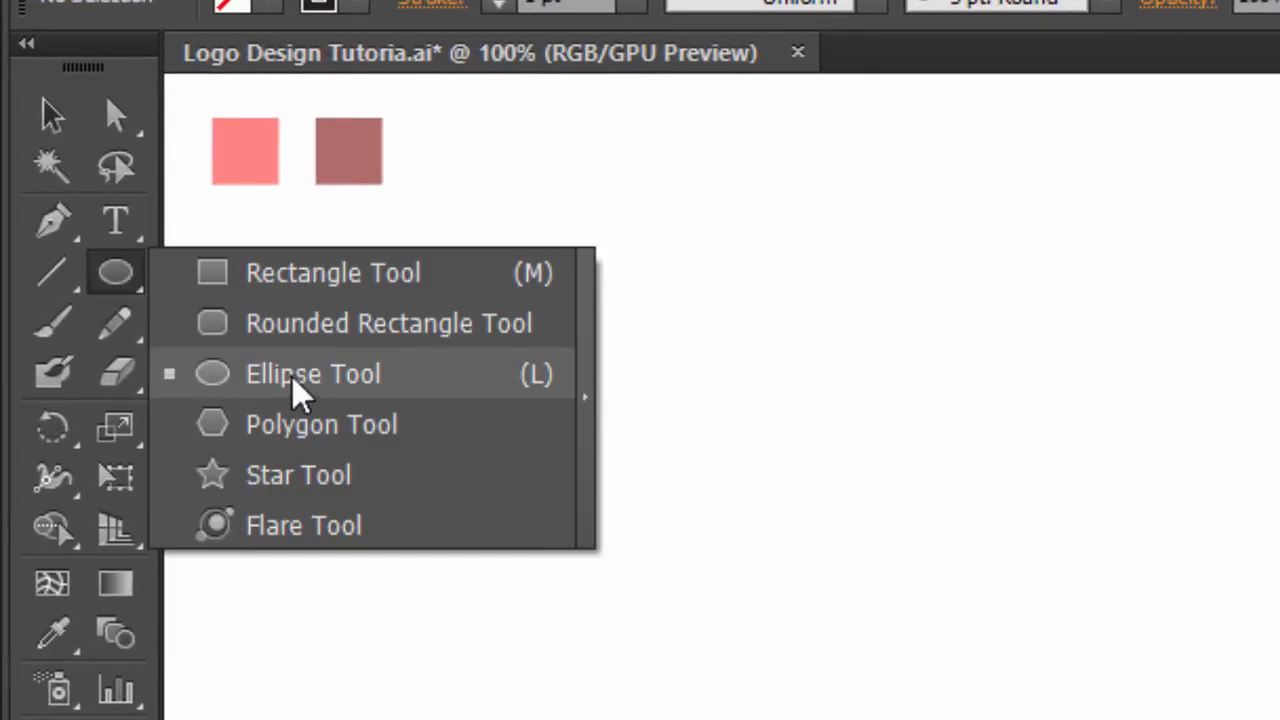
{"action": "left_click", "coordinate": [297, 385]}
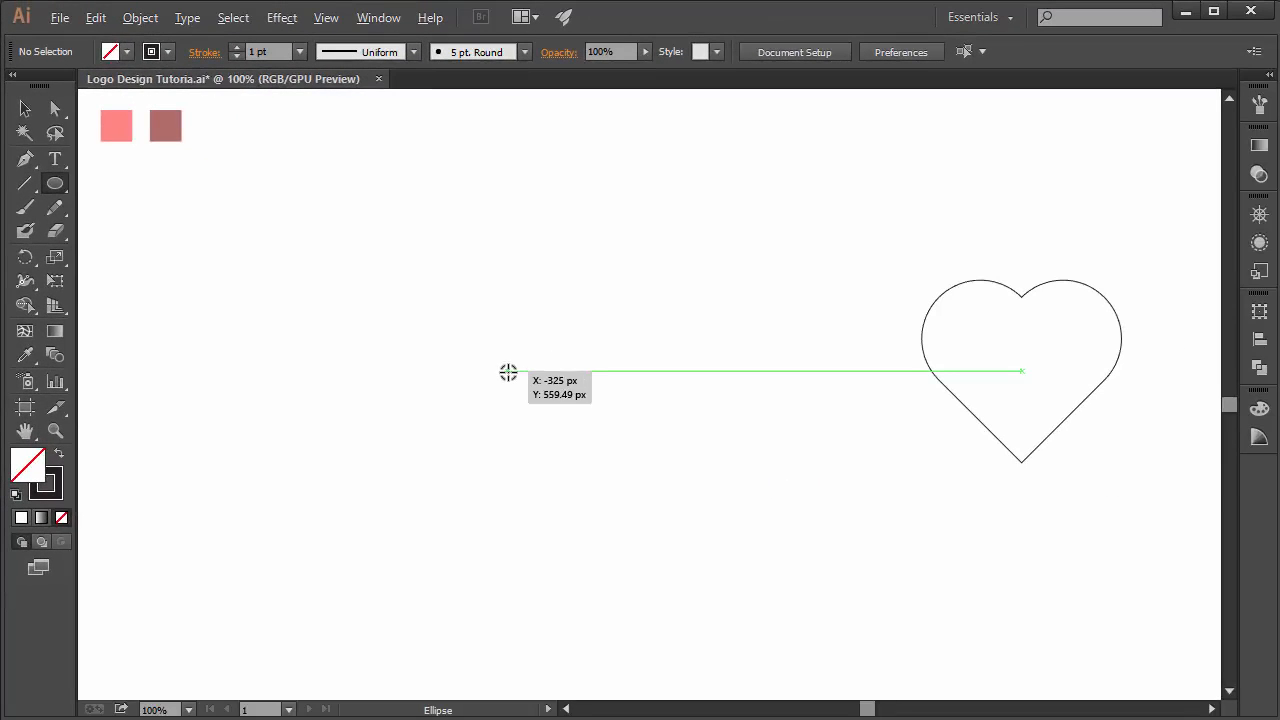
{"action": "left_click_drag", "start_coordinate": [508, 372], "coordinate": [576, 418]}
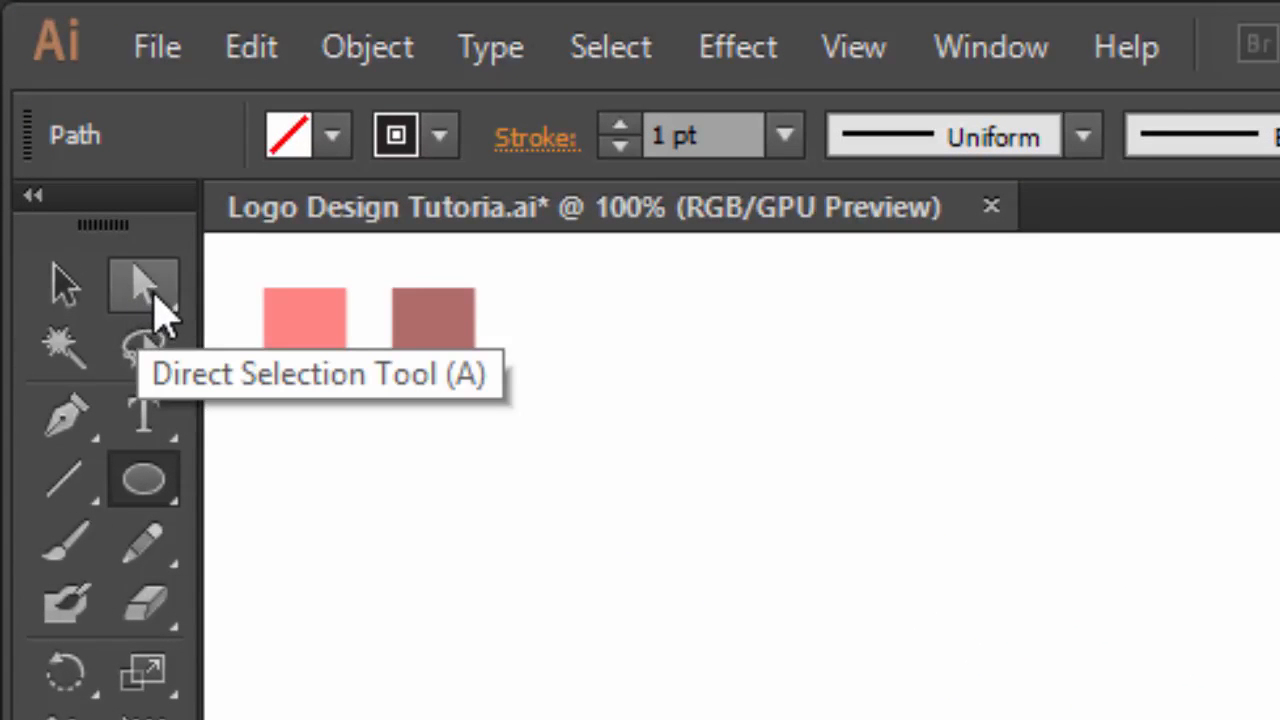
- Drag the circle's top anchor upward with the Direct Selection Tool to stretch it into an egg shape
{"action": "left_click_drag", "start_coordinate": [147, 296], "coordinate": [434, 307]}
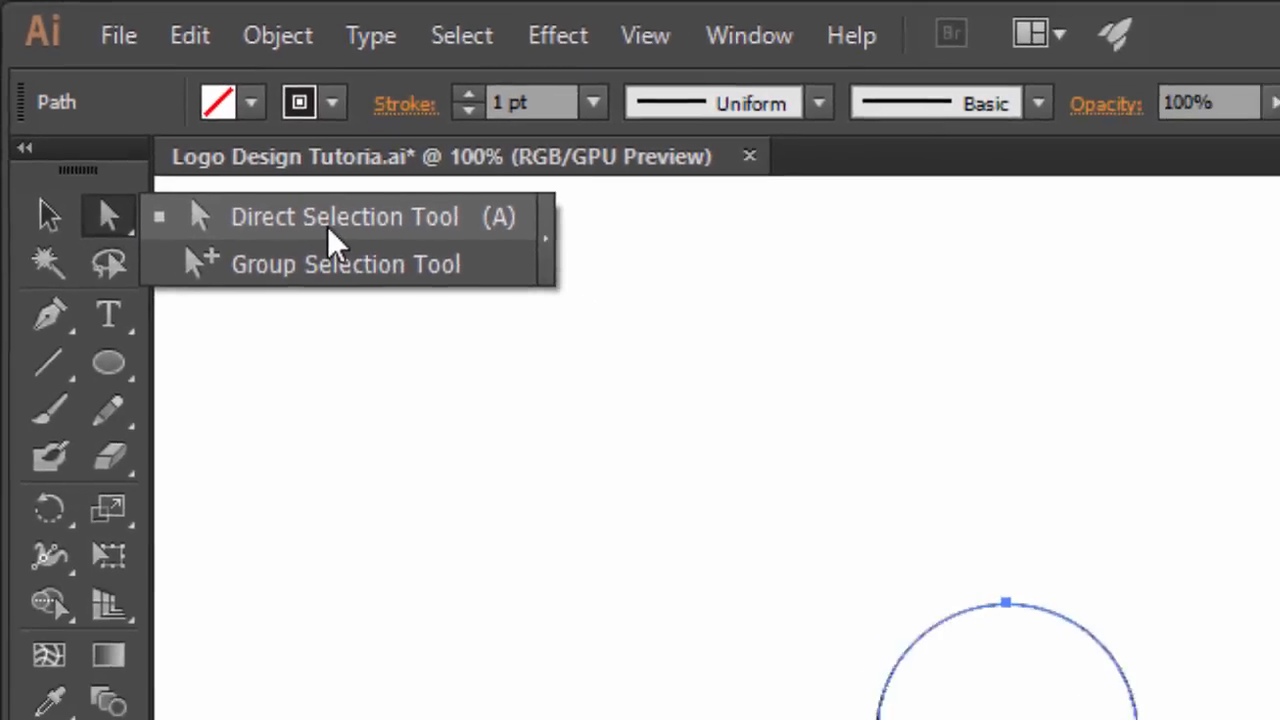
{"action": "left_click_drag", "start_coordinate": [328, 228], "coordinate": [329, 228]}
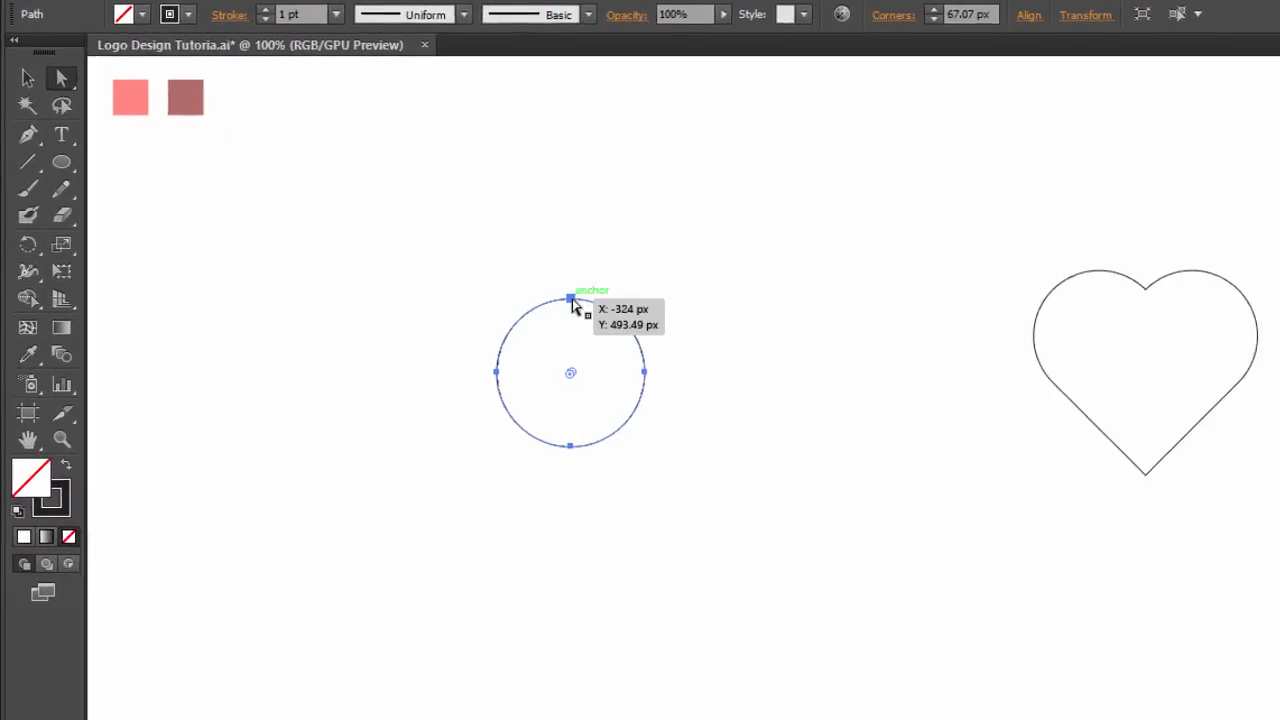
{"action": "left_click", "coordinate": [1006, 602]}
{"action": "left_click_drag", "start_coordinate": [626, 294], "coordinate": [630, 194]}
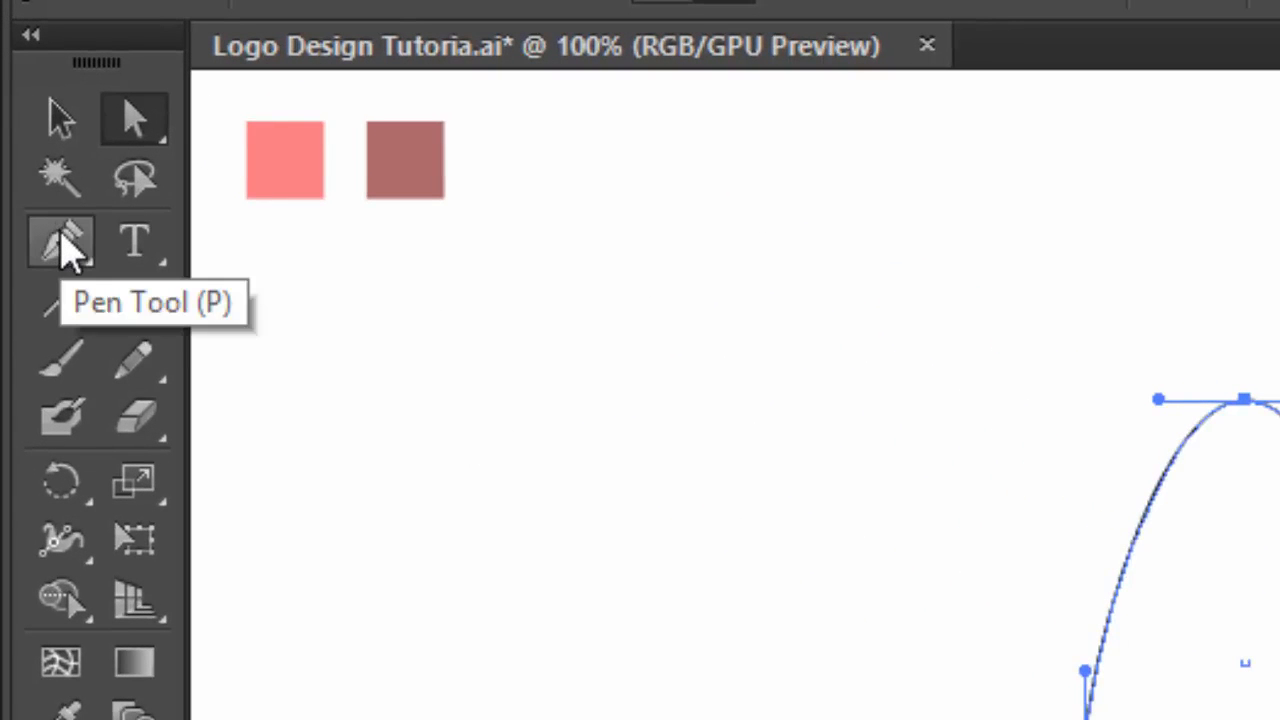
- Reshape the egg into a teardrop with the Anchor Point Tool, sharpening the top point and adjusting the right handles
{"action": "left_click", "coordinate": [64, 252]}
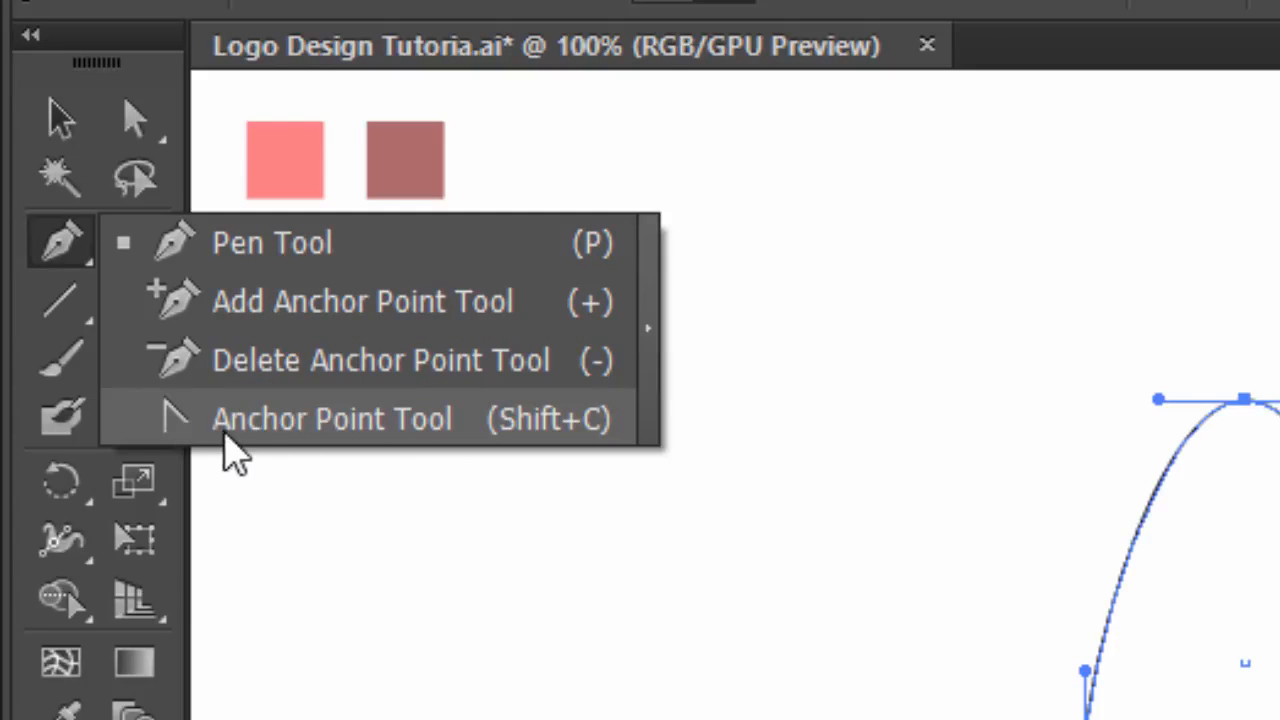
{"action": "left_click", "coordinate": [340, 419]}
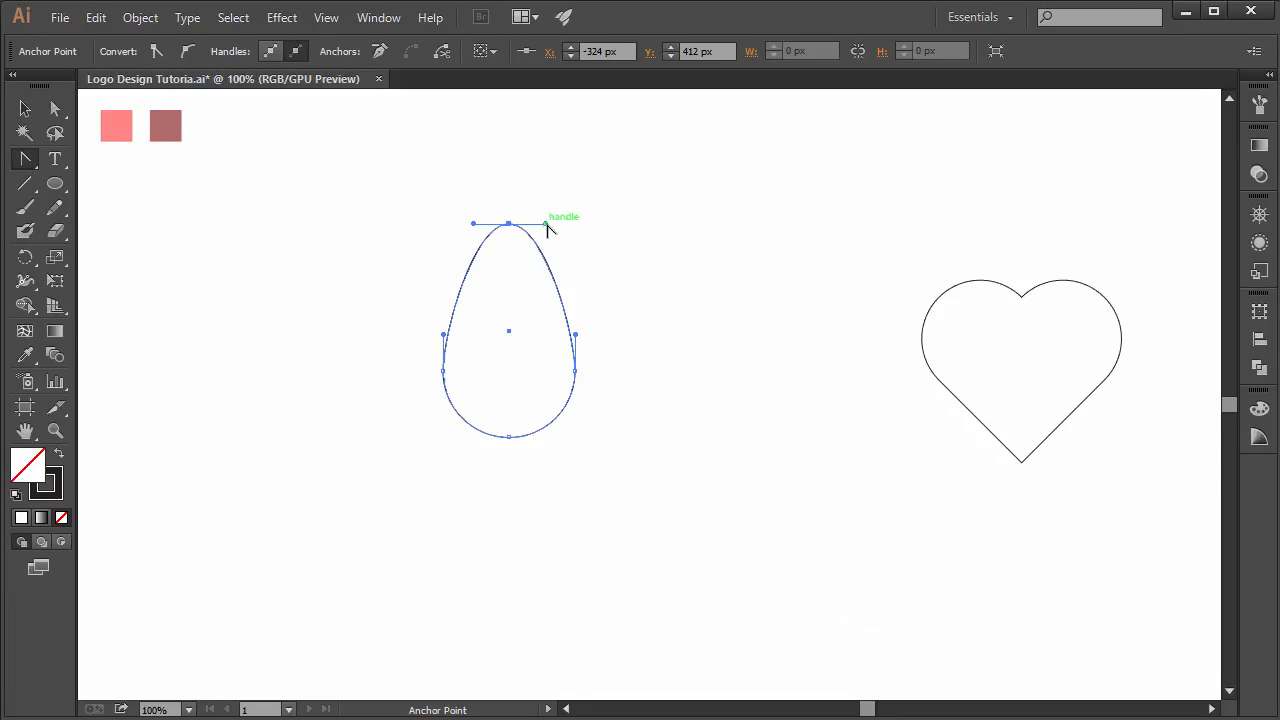
{"action": "left_click_drag", "start_coordinate": [547, 224], "coordinate": [525, 271]}
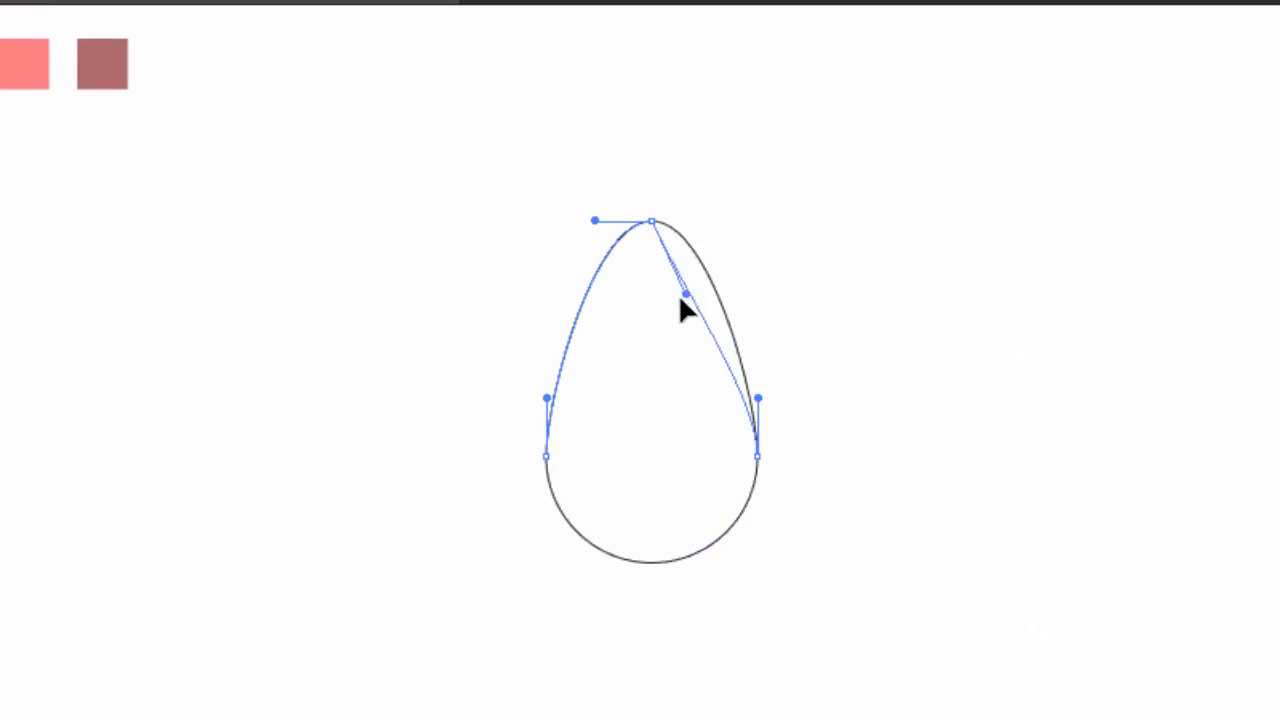
{"action": "left_click_drag", "start_coordinate": [681, 297], "coordinate": [646, 339]}
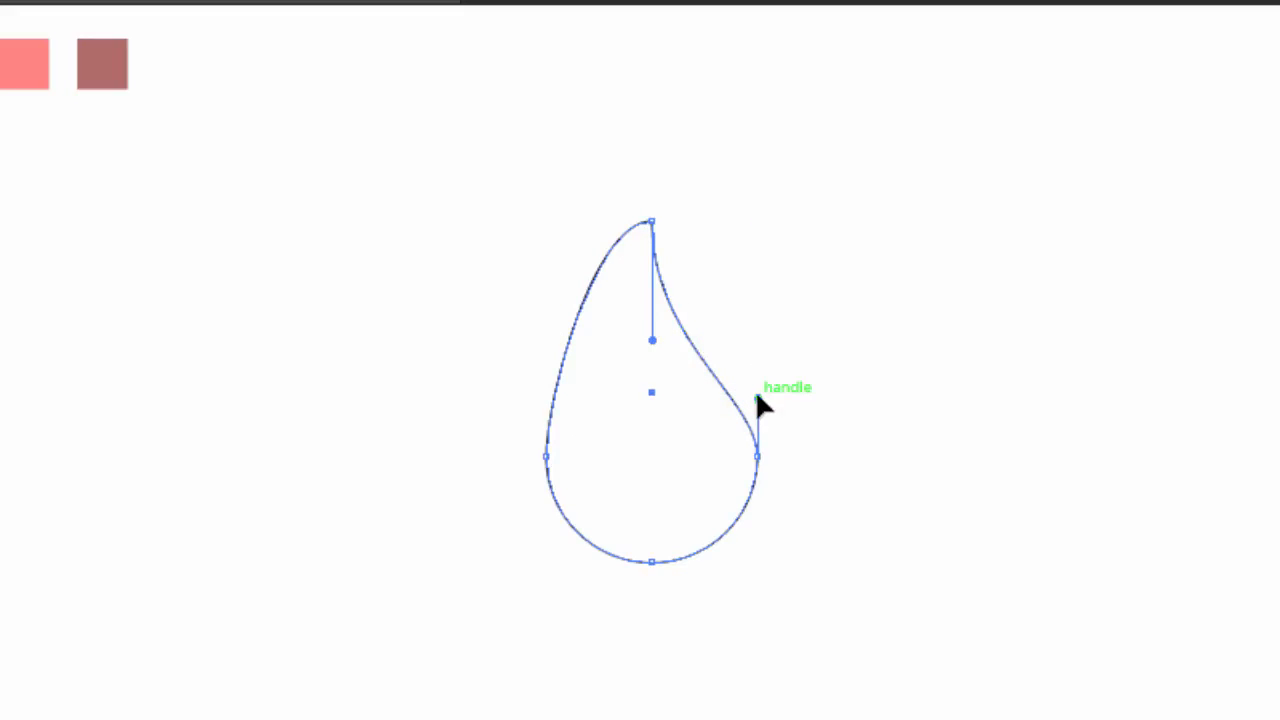
{"action": "left_click_drag", "start_coordinate": [757, 397], "coordinate": [757, 358]}
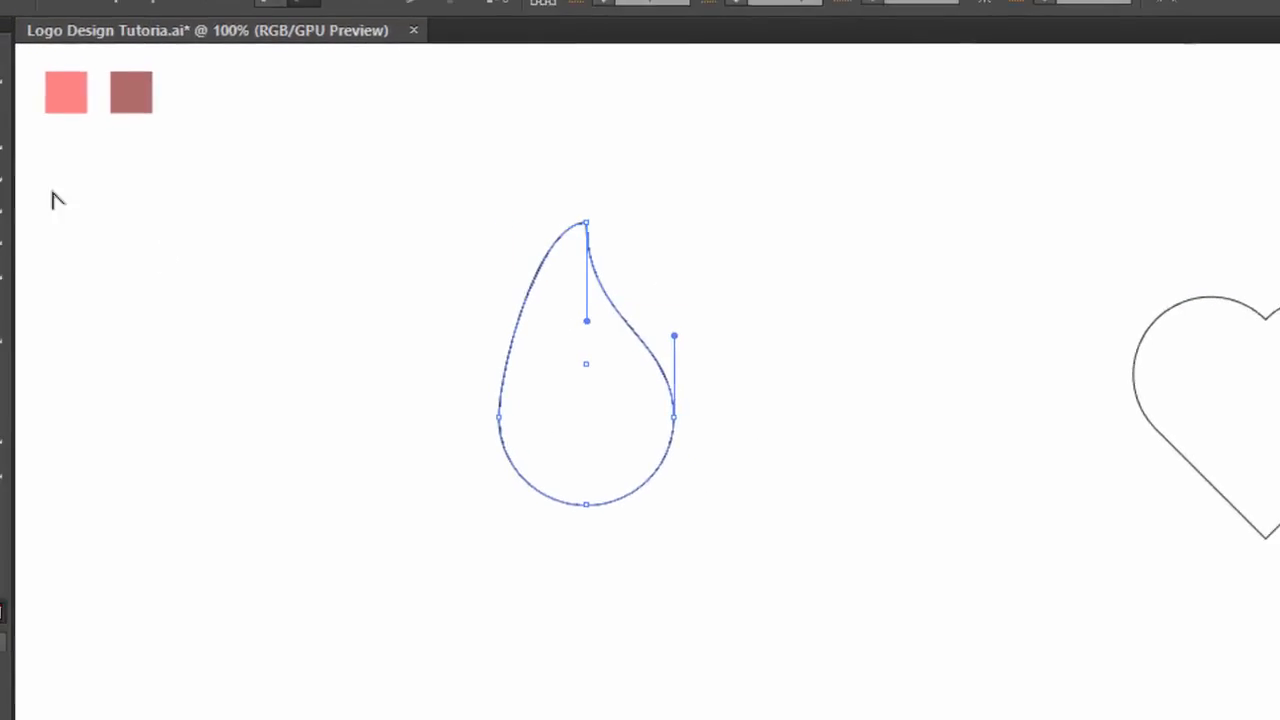
{"action": "left_click", "coordinate": [9, 100]}
{"action": "left_click", "coordinate": [262, 368]}
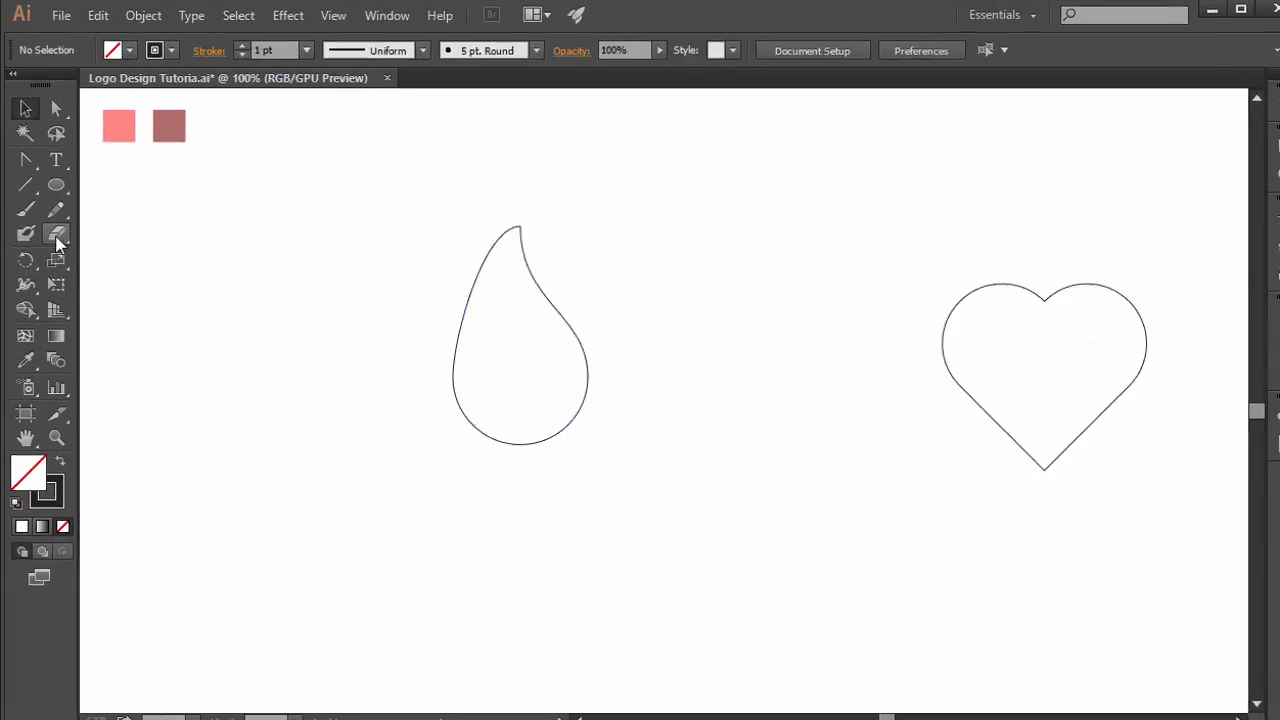
- Cut the teardrop path at its top and bottom anchors with the Scissors Tool
{"action": "left_click", "coordinate": [57, 236]}
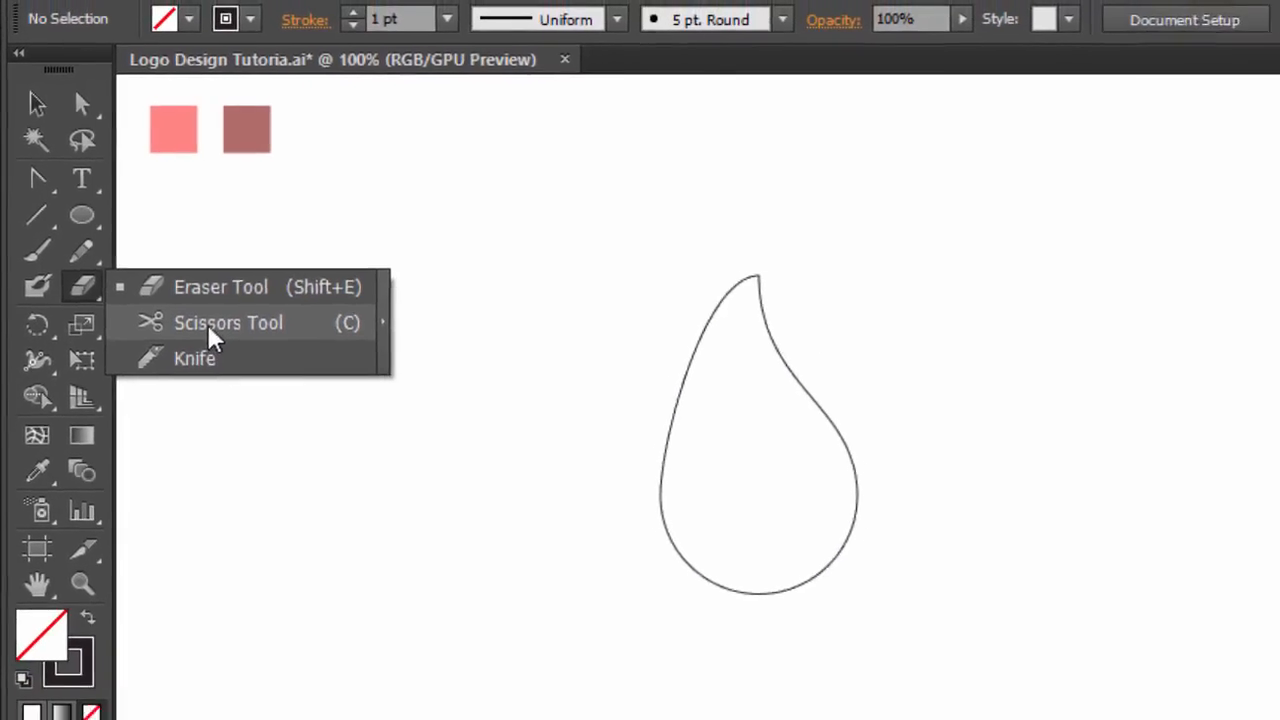
{"action": "left_click", "coordinate": [212, 338]}
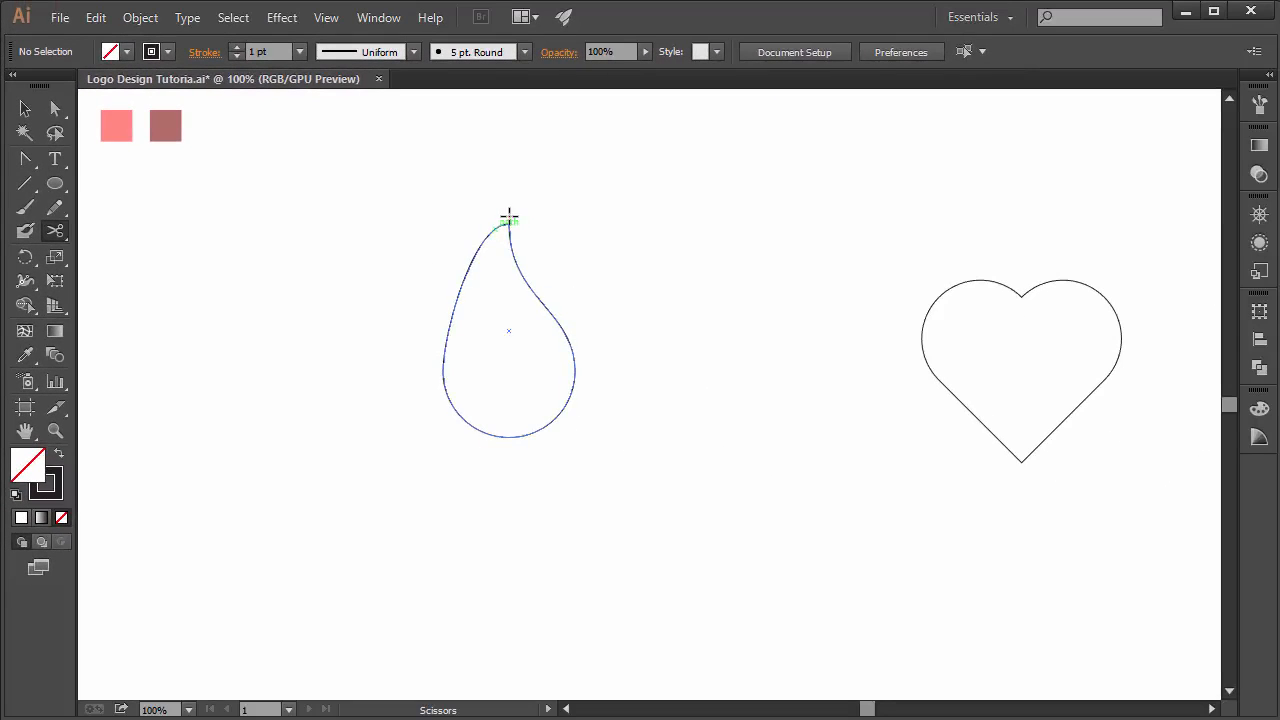
{"action": "left_click", "coordinate": [509, 219]}
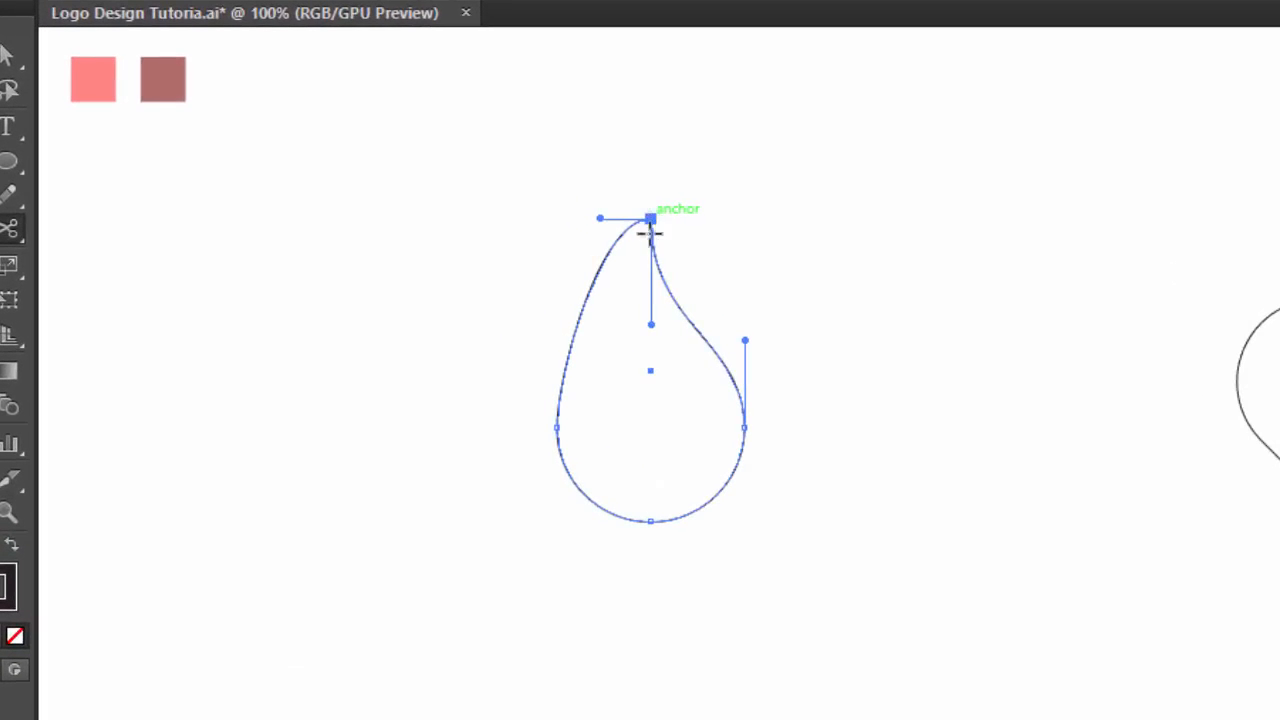
{"action": "left_click", "coordinate": [652, 517]}
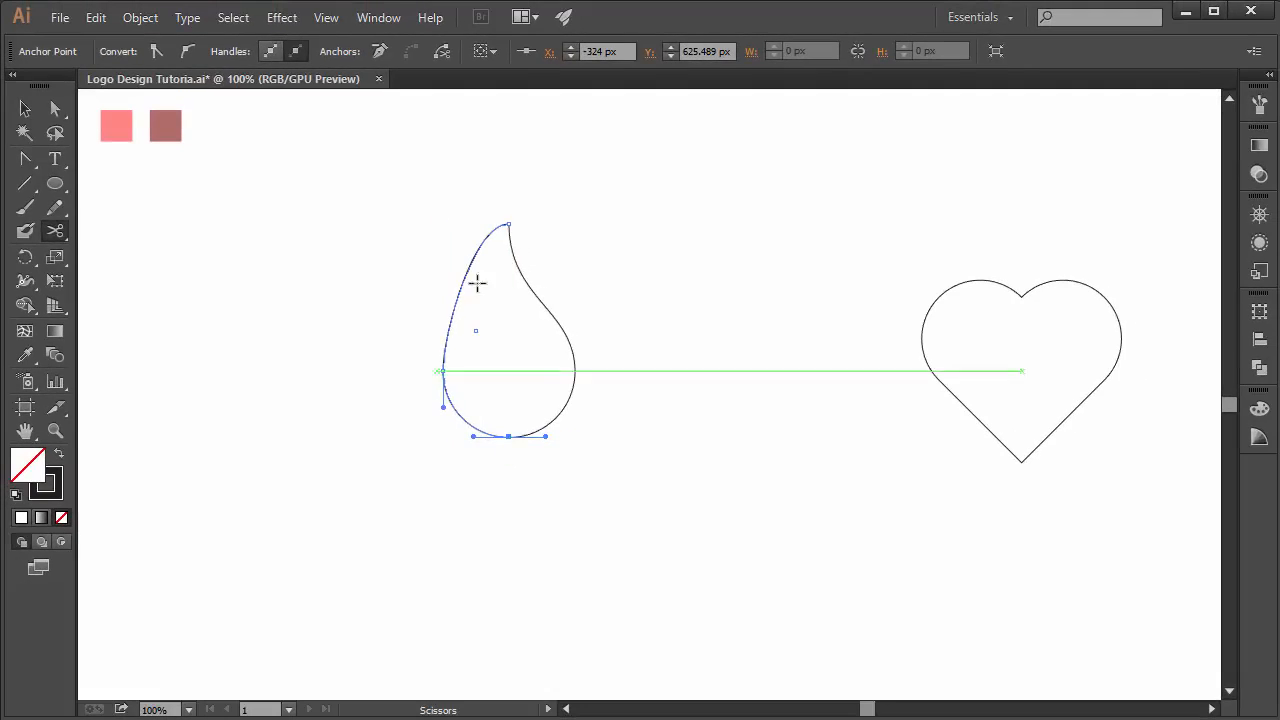
- Select the left half of the teardrop and delete it
{"action": "left_click", "coordinate": [27, 114]}
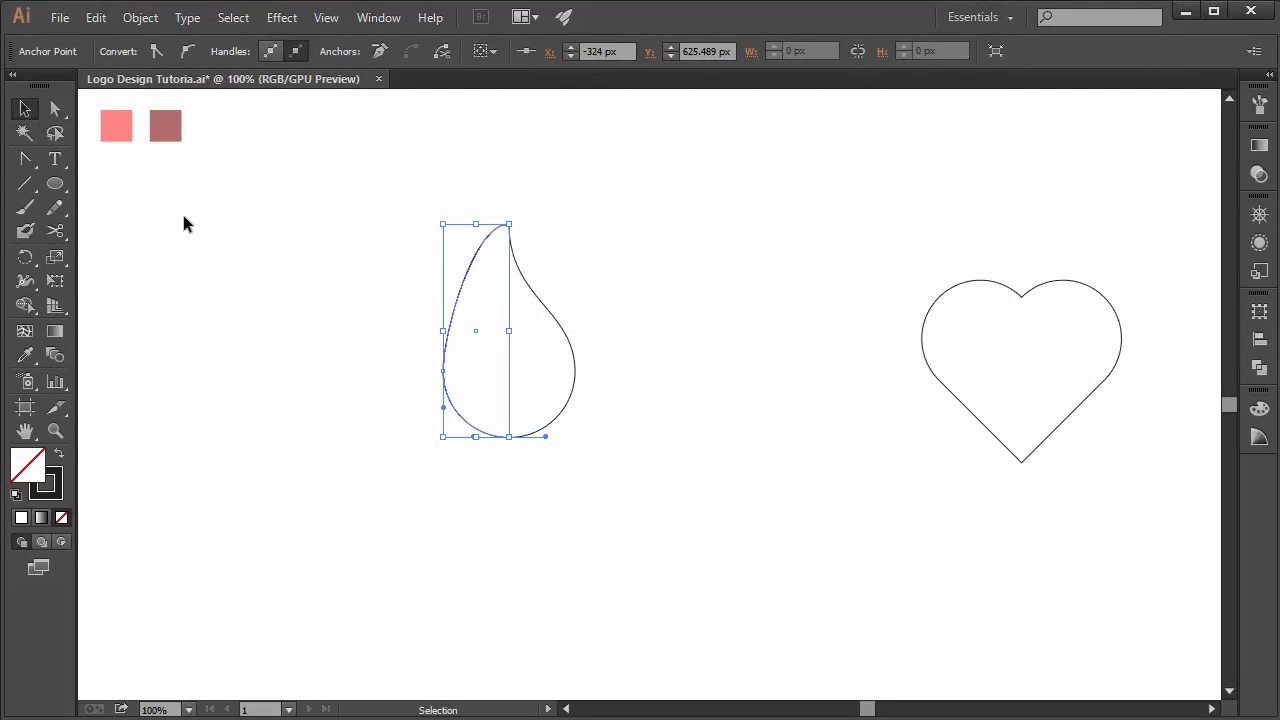
{"action": "left_click", "coordinate": [333, 335]}
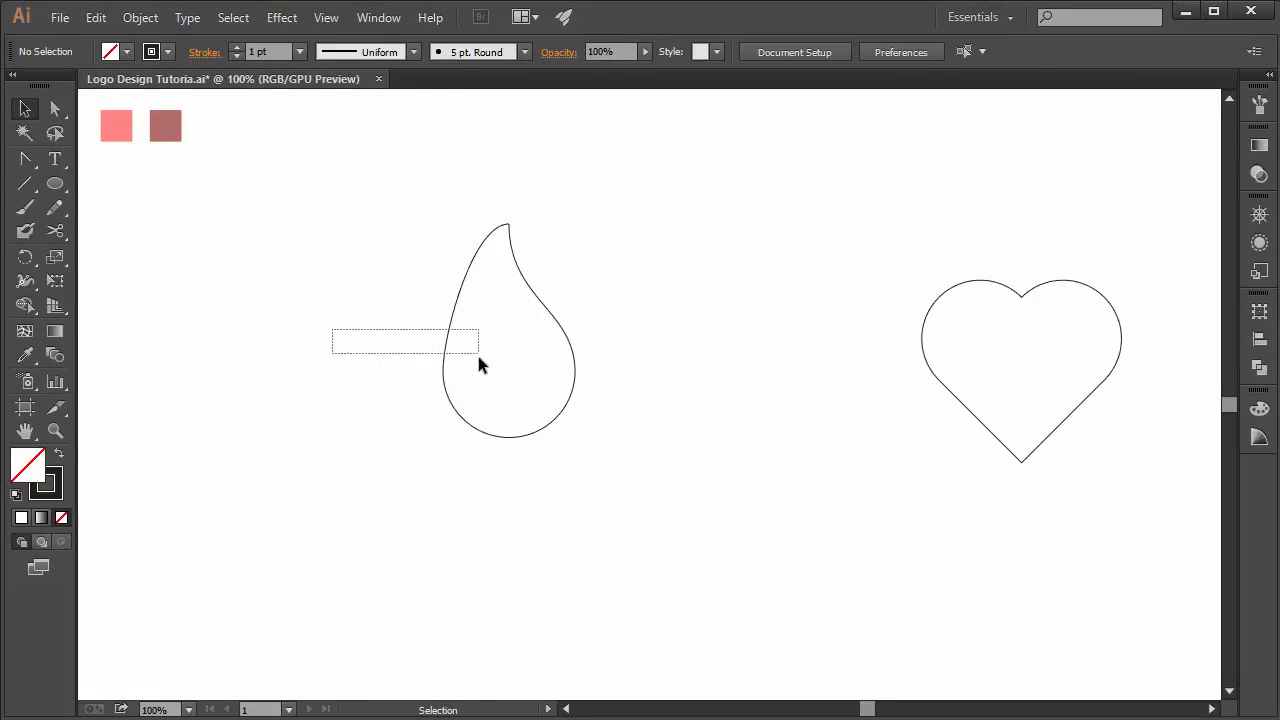
{"action": "left_click_drag", "start_coordinate": [478, 356], "coordinate": [476, 356]}
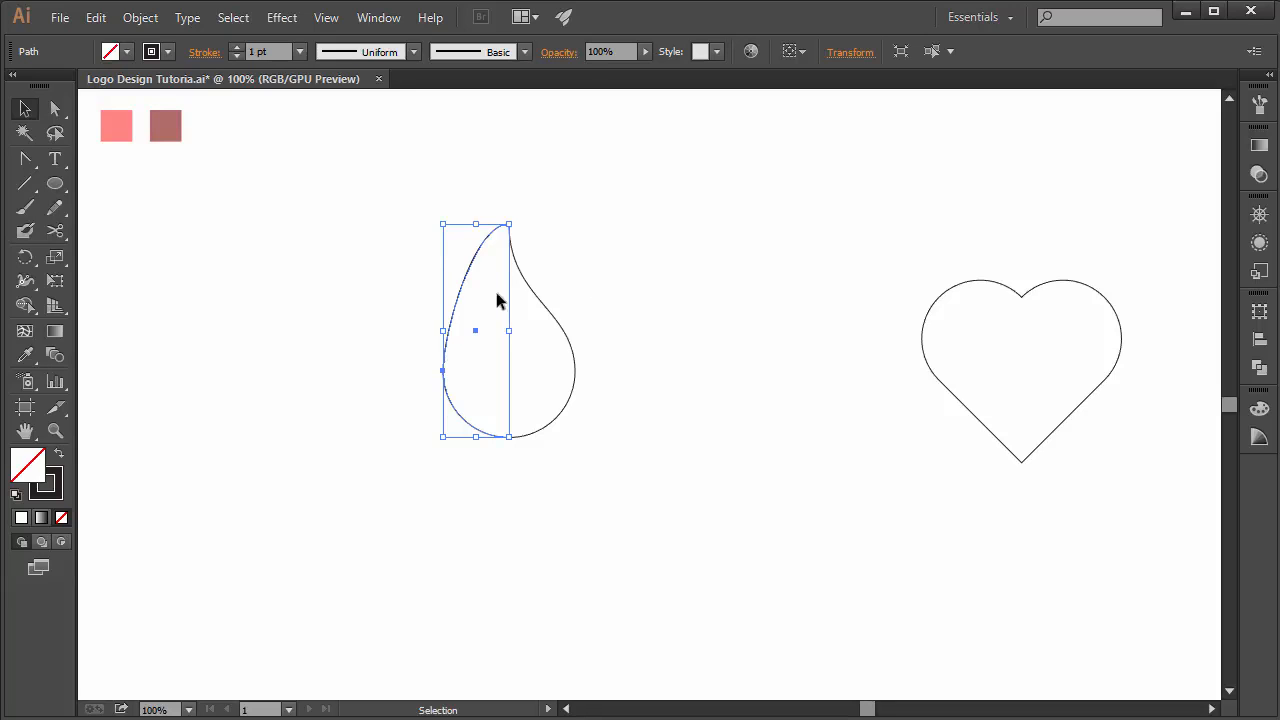
{"action": "key", "text": "Delete"}
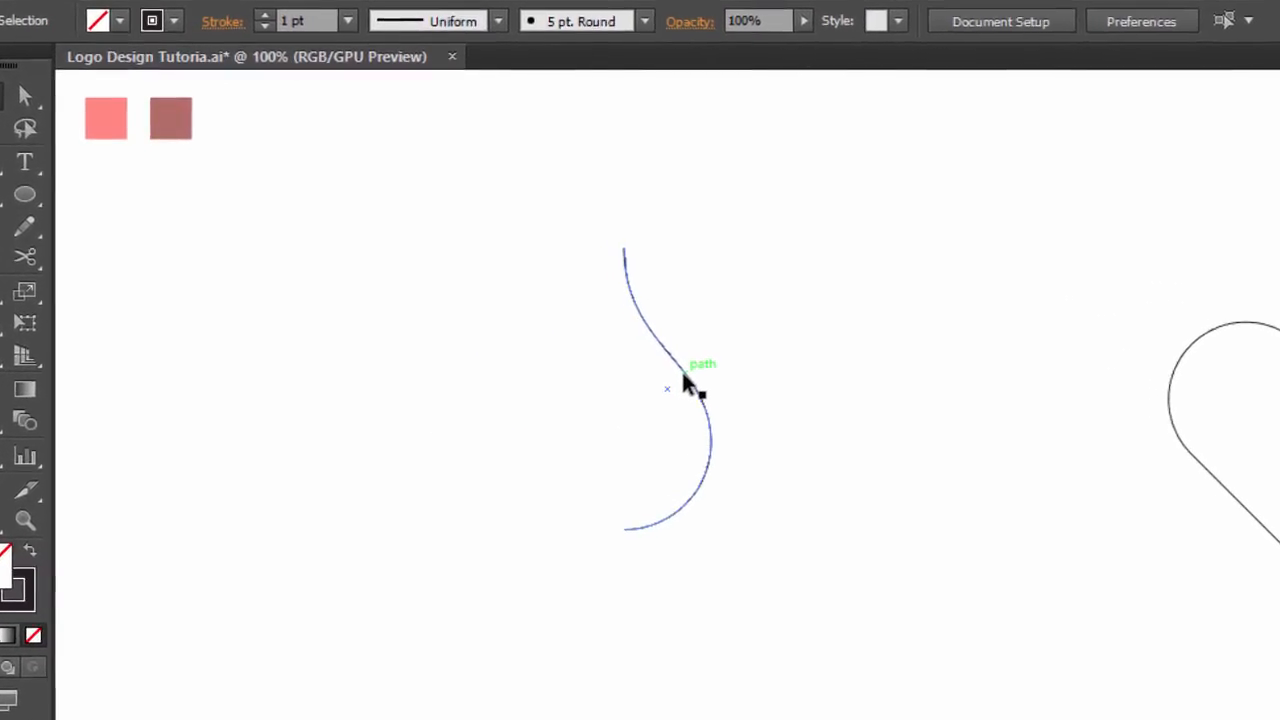
- Select the remaining right half of the teardrop, copy it and paste a duplicate in the same position
{"action": "left_click_drag", "start_coordinate": [747, 265], "coordinate": [565, 578]}
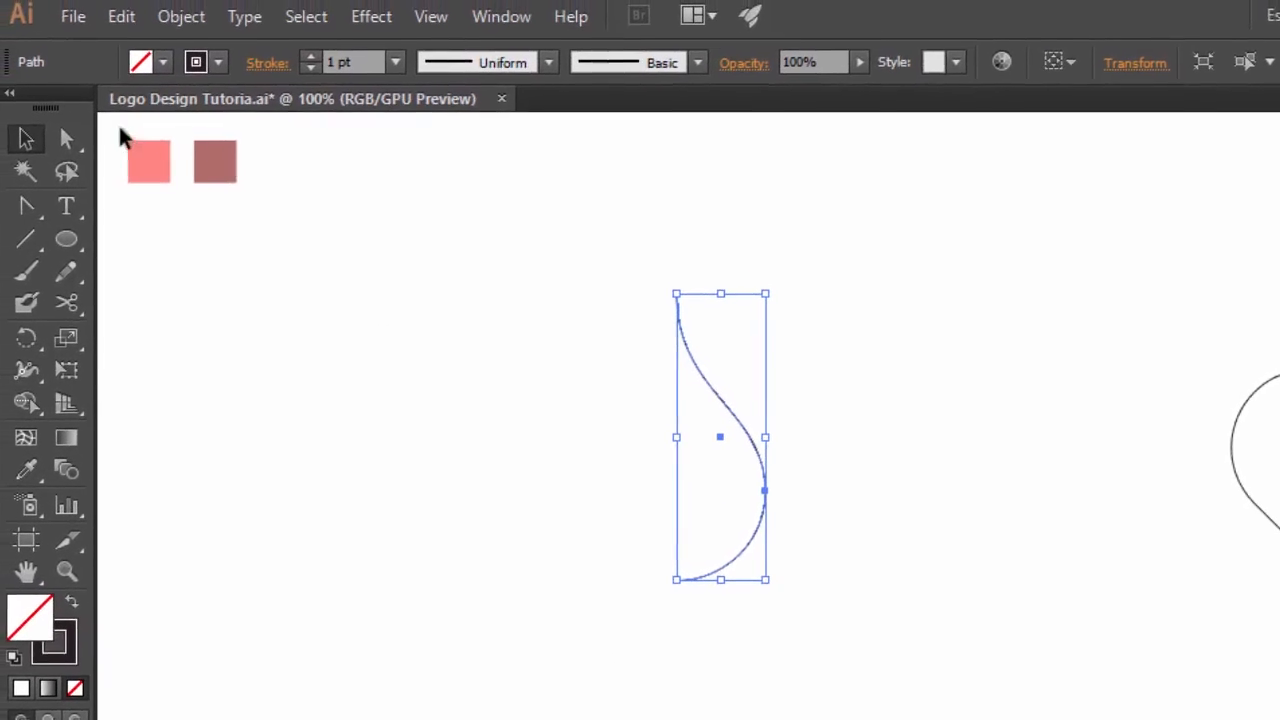
{"action": "left_click", "coordinate": [129, 25]}
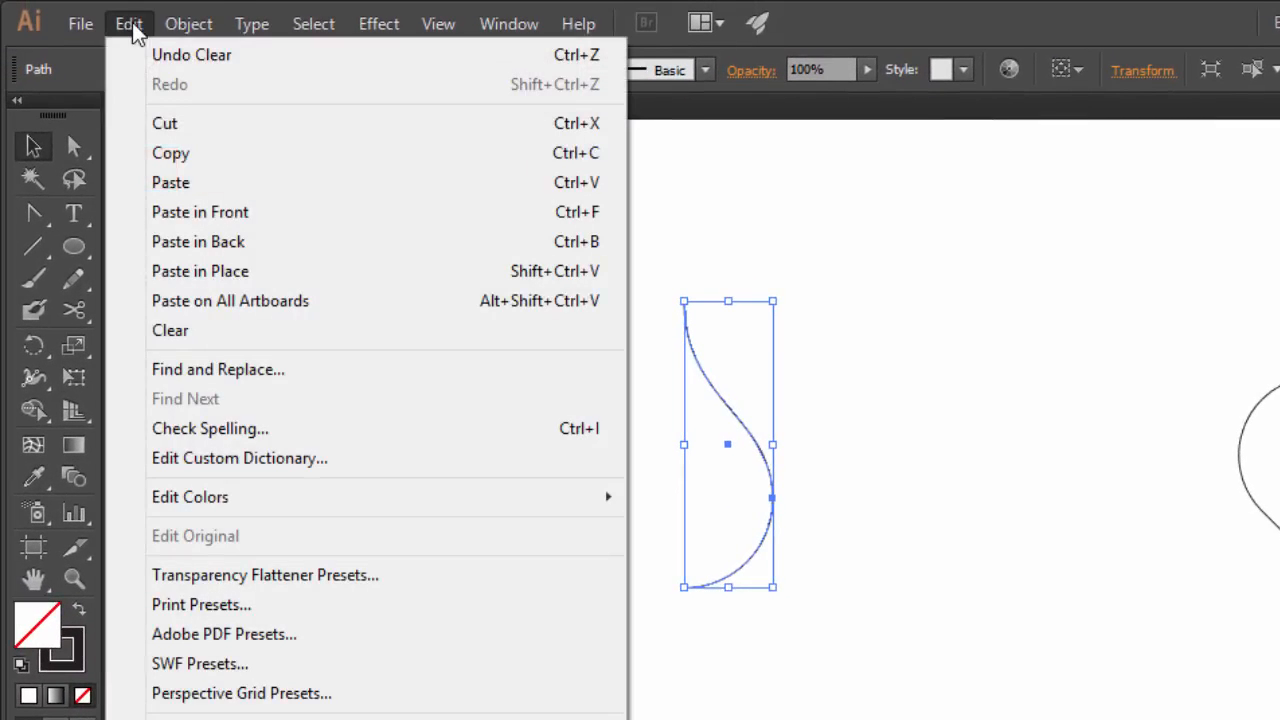
{"action": "mouse_move", "coordinate": [174, 30]}
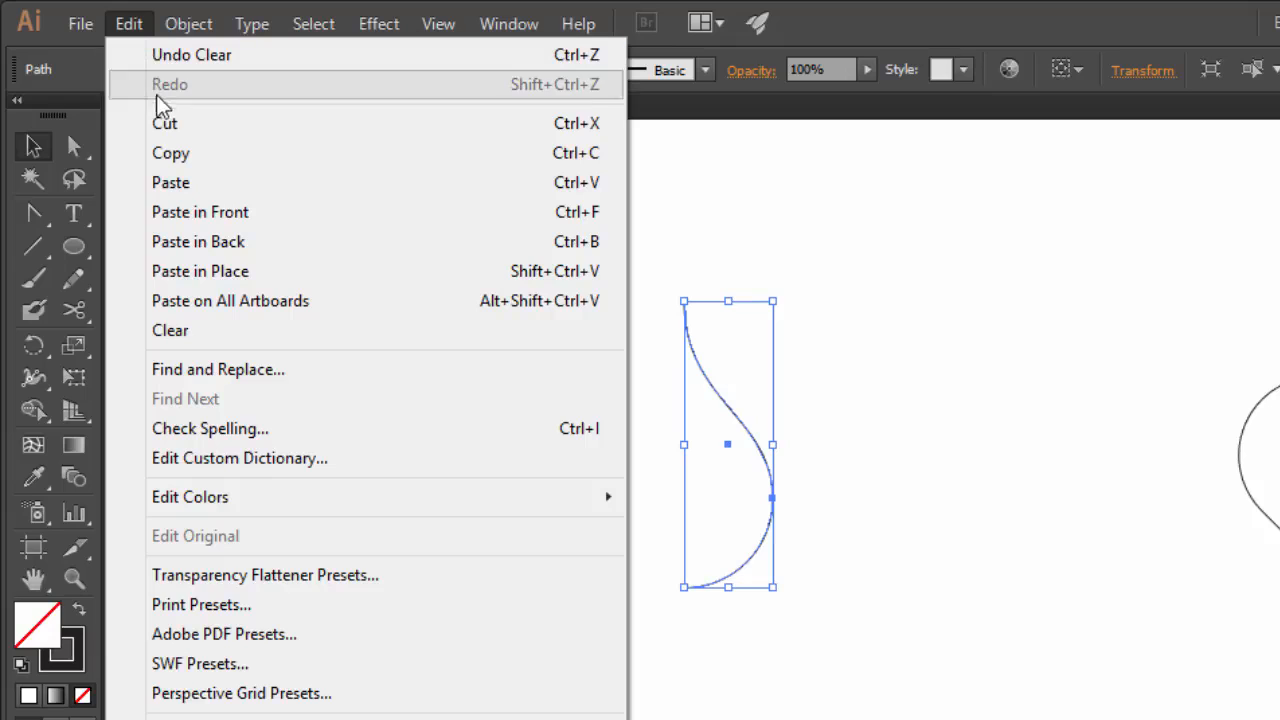
{"action": "left_click", "coordinate": [181, 156]}
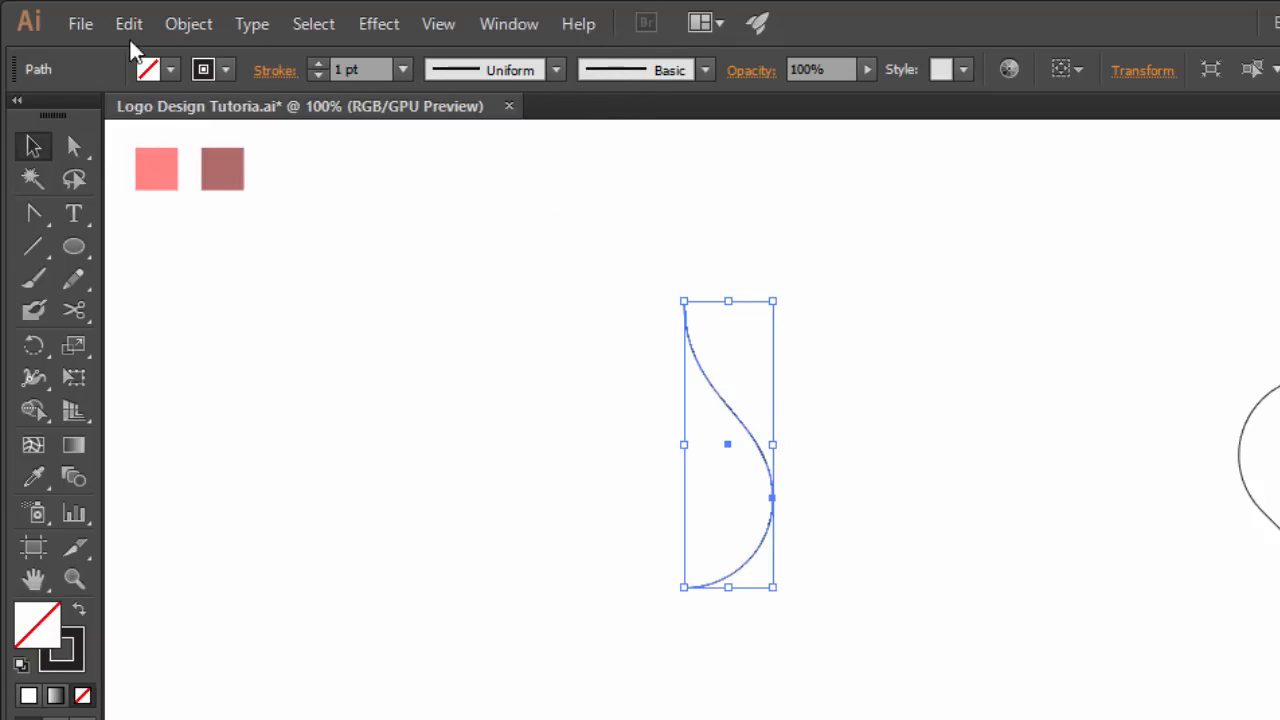
{"action": "left_click", "coordinate": [128, 28]}
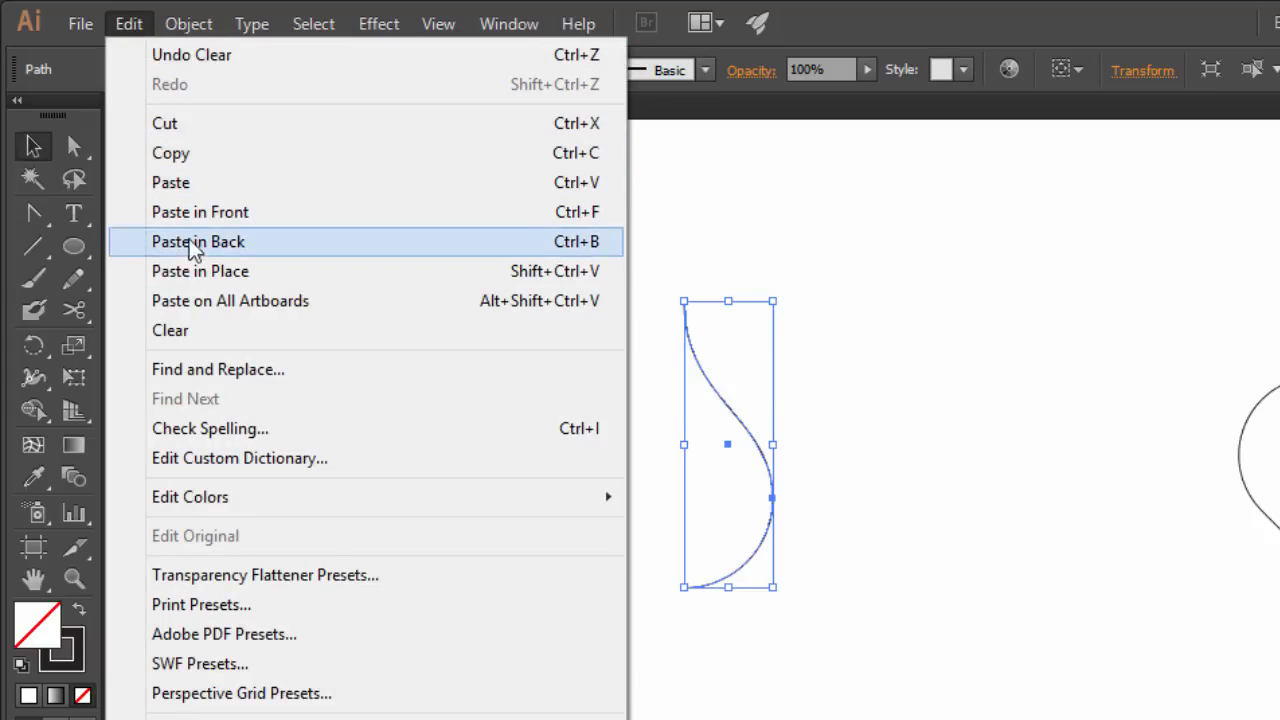
{"action": "left_click", "coordinate": [205, 271]}
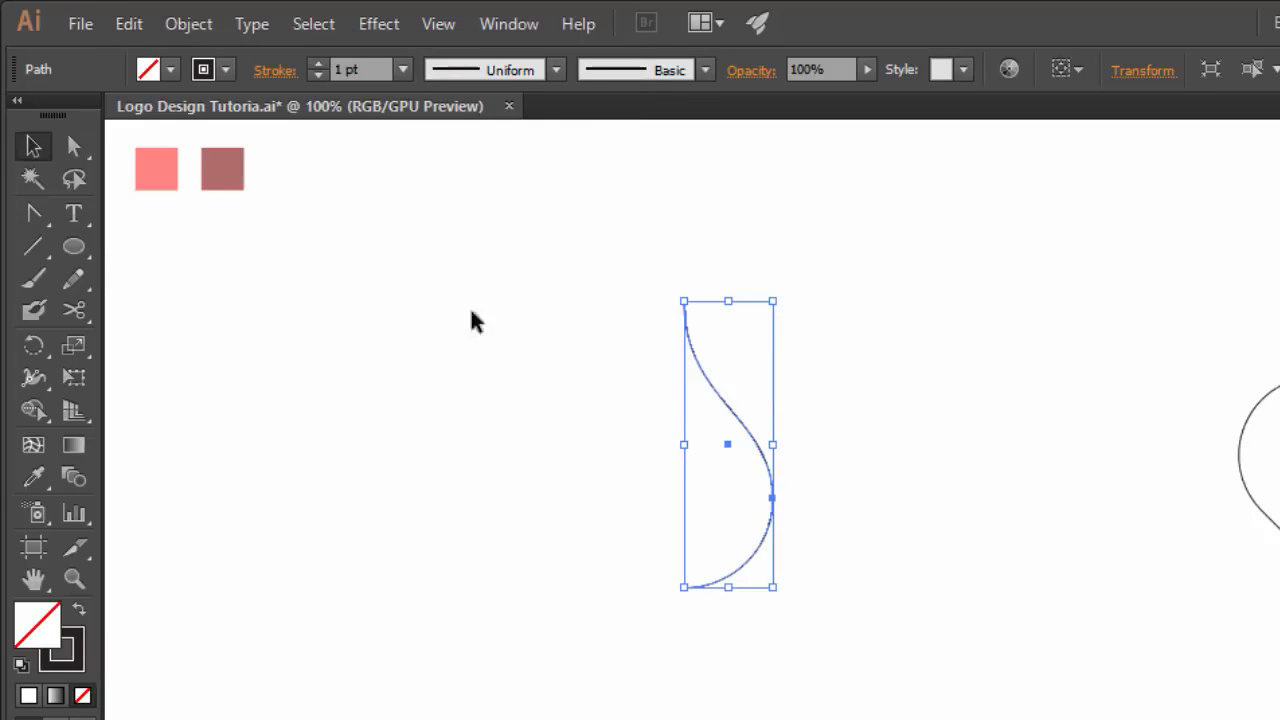
- Reflect the duplicated half across the vertical axis
{"action": "left_click", "coordinate": [190, 30]}
{"action": "mouse_move", "coordinate": [189, 60]}
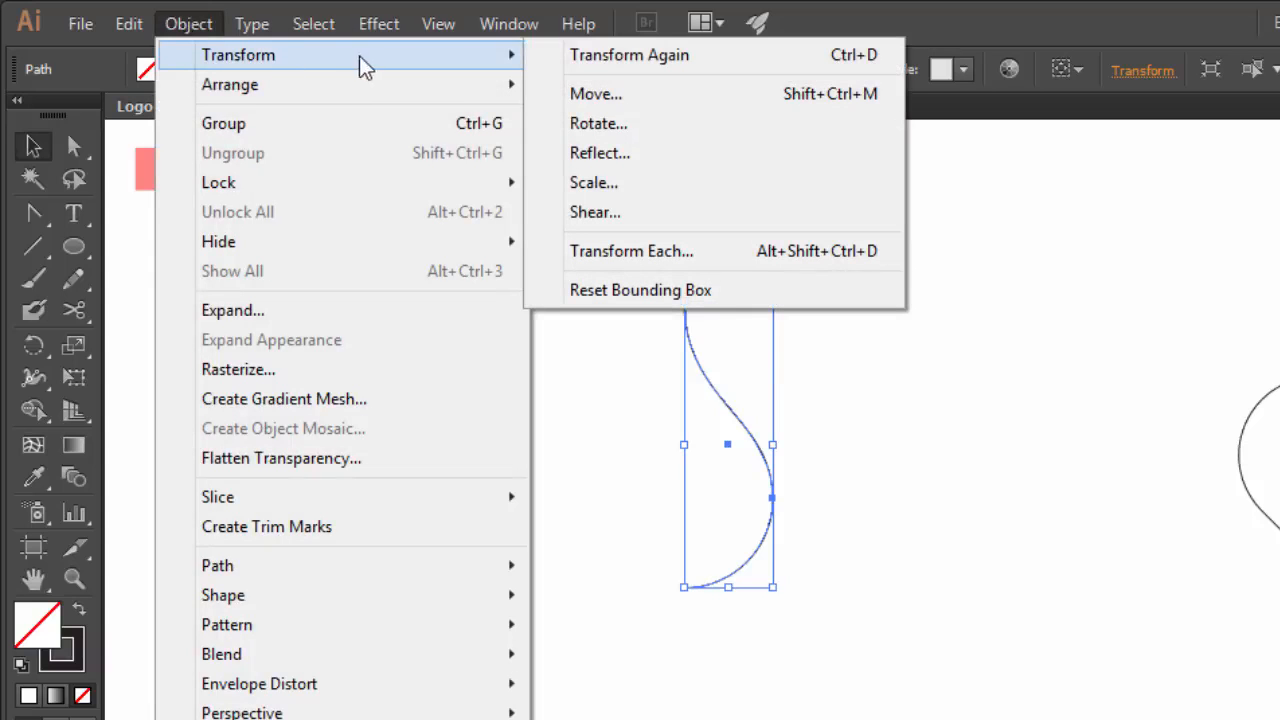
{"action": "left_click", "coordinate": [601, 160]}
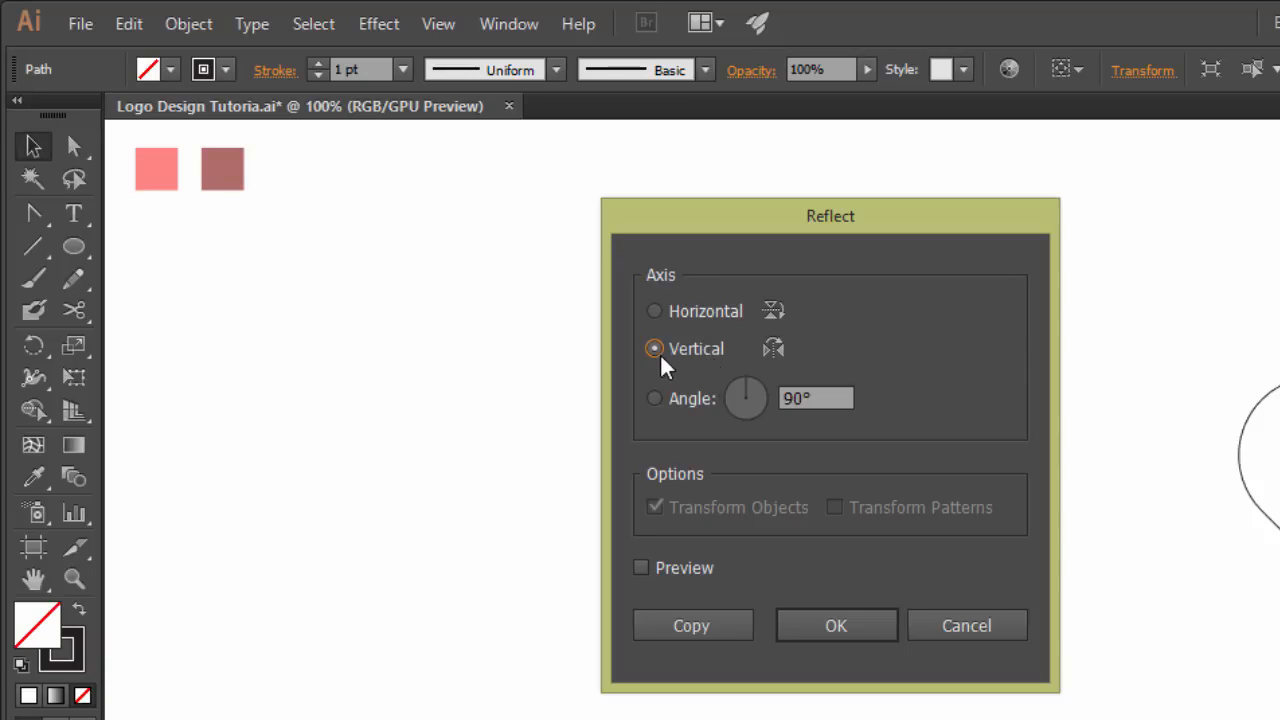
{"action": "left_click", "coordinate": [829, 627]}
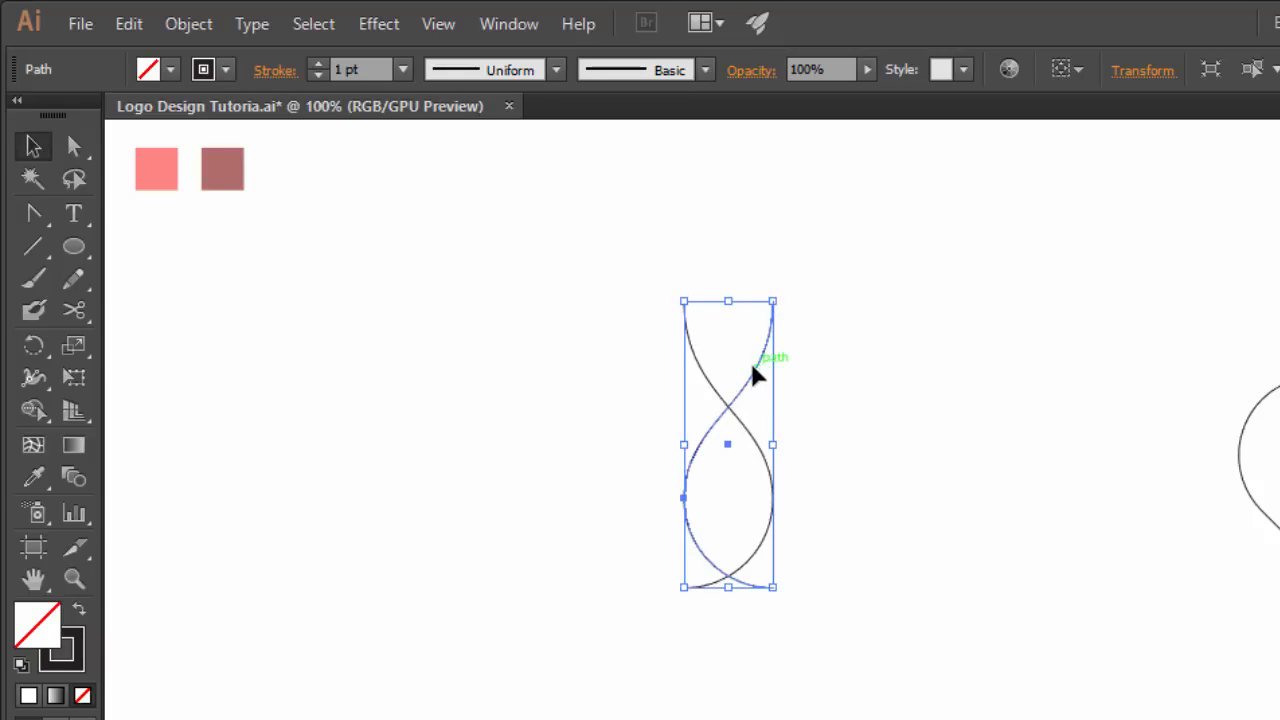
- Move the mirrored half so both halves meet, forming a complete teardrop
{"action": "left_click", "coordinate": [843, 317]}
{"action": "left_click_drag", "start_coordinate": [766, 352], "coordinate": [715, 352]}
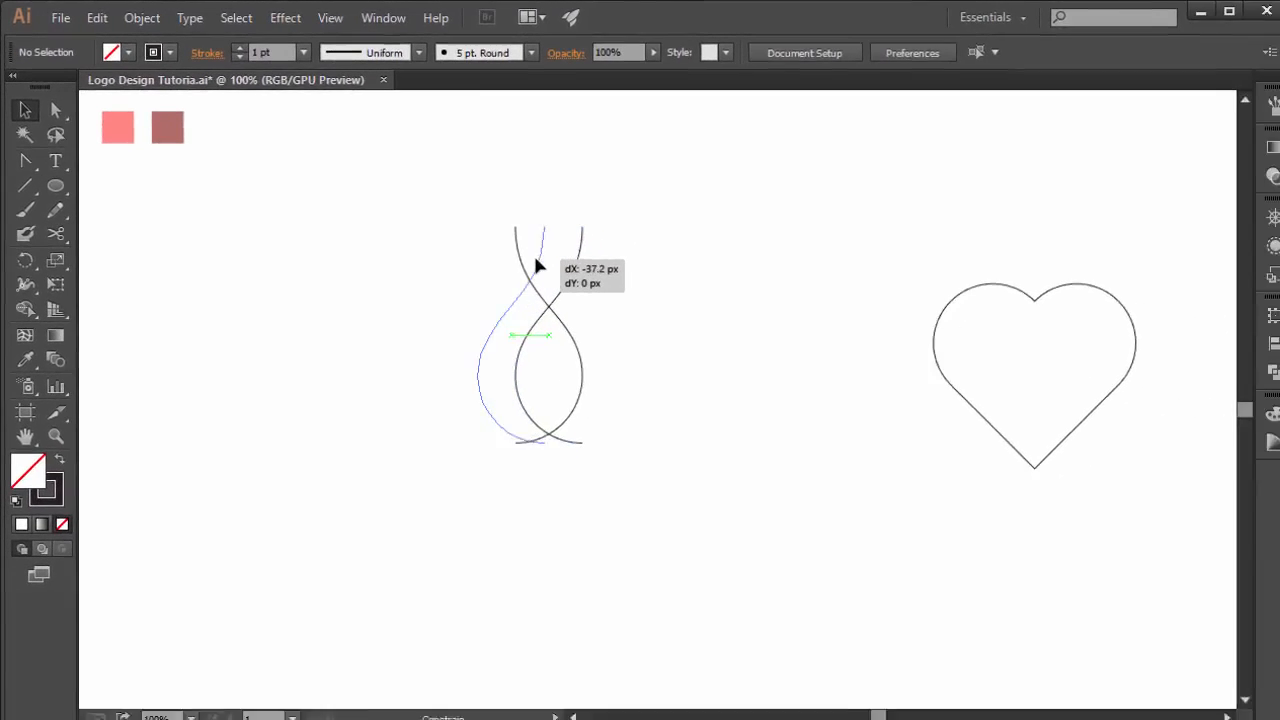
{"action": "left_click_drag", "start_coordinate": [537, 265], "coordinate": [503, 261]}
{"action": "left_click", "coordinate": [390, 262]}
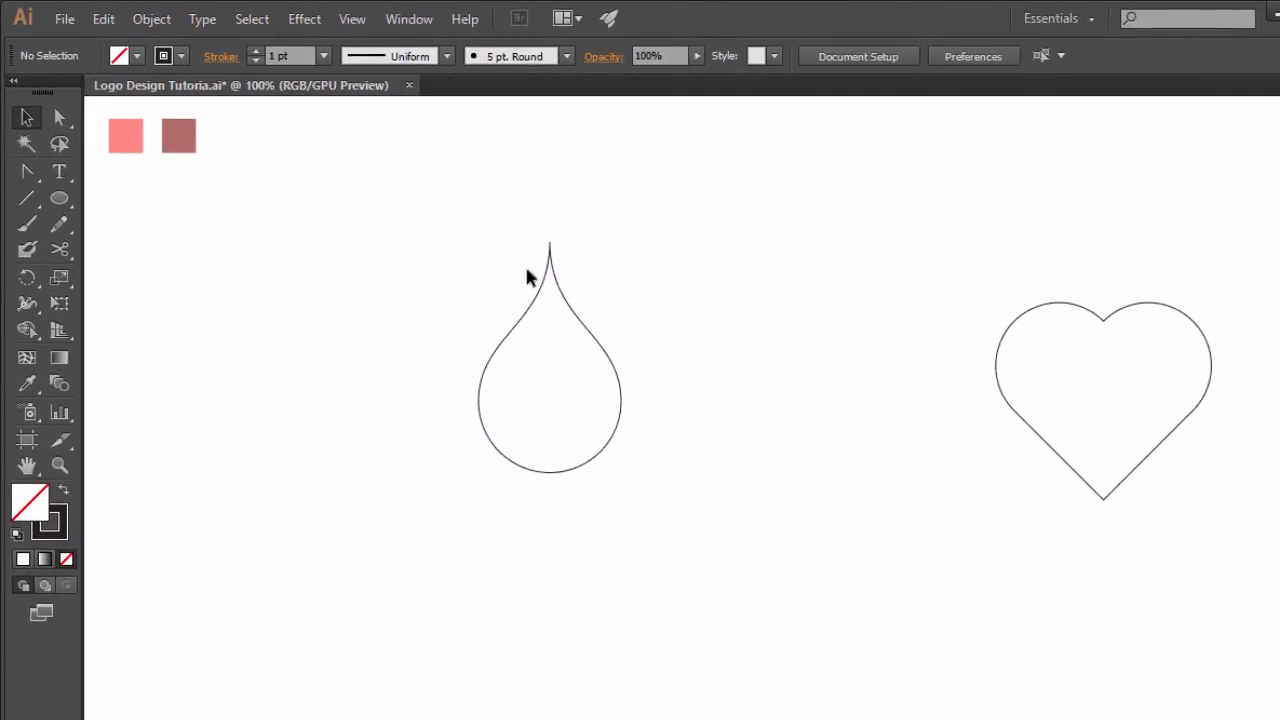
- Select both teardrop halves and merge them into one shape with Pathfinder Unite
{"action": "left_click_drag", "start_coordinate": [772, 226], "coordinate": [464, 536]}
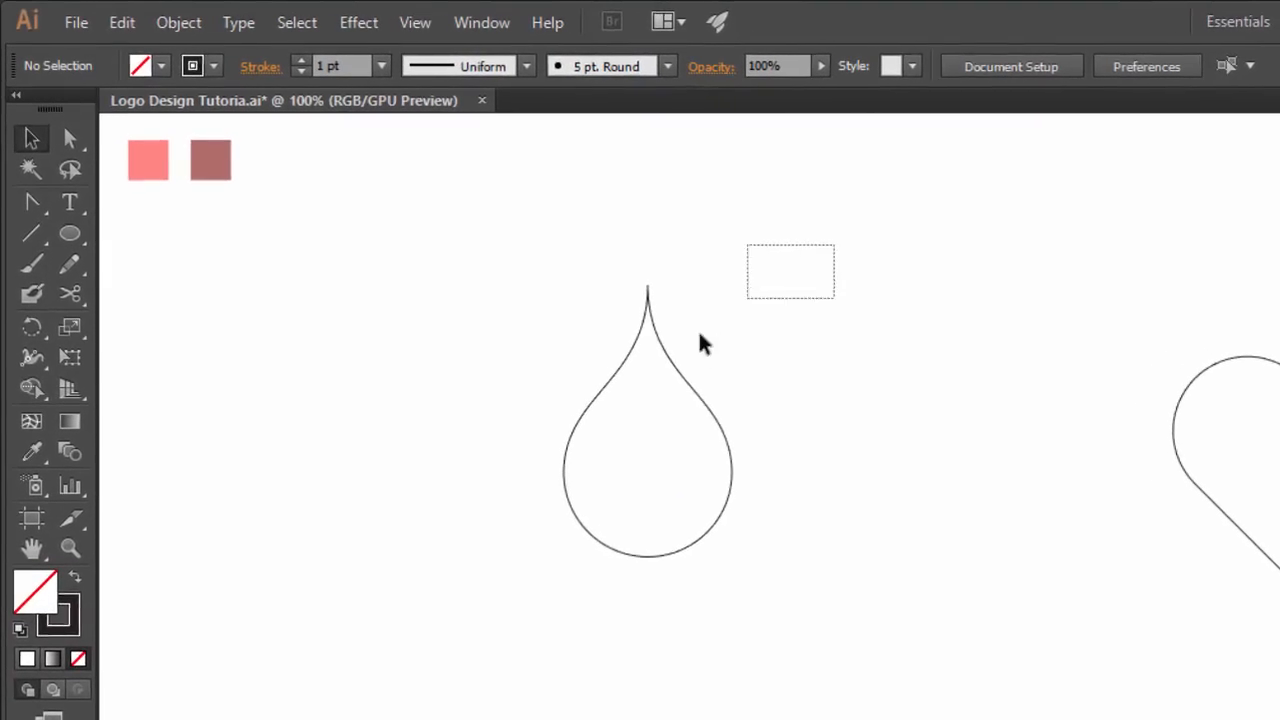
{"action": "left_click_drag", "start_coordinate": [506, 581], "coordinate": [498, 585]}
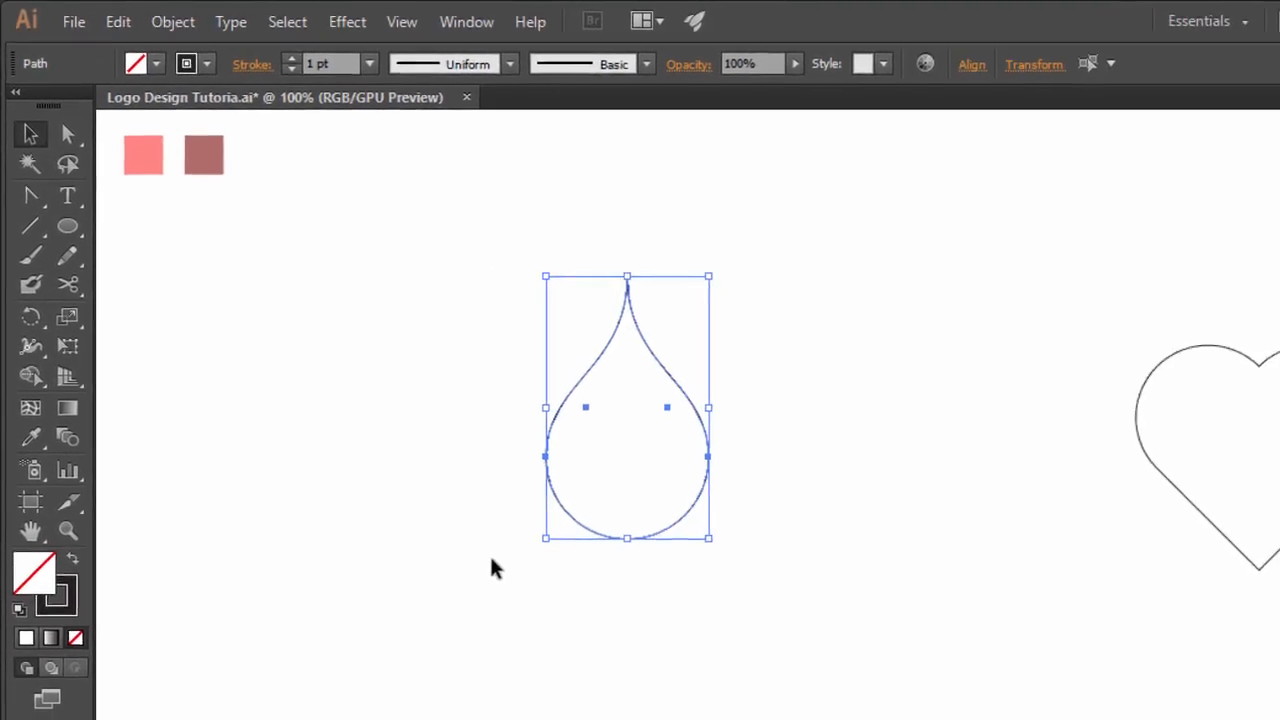
{"action": "left_click", "coordinate": [1270, 370]}
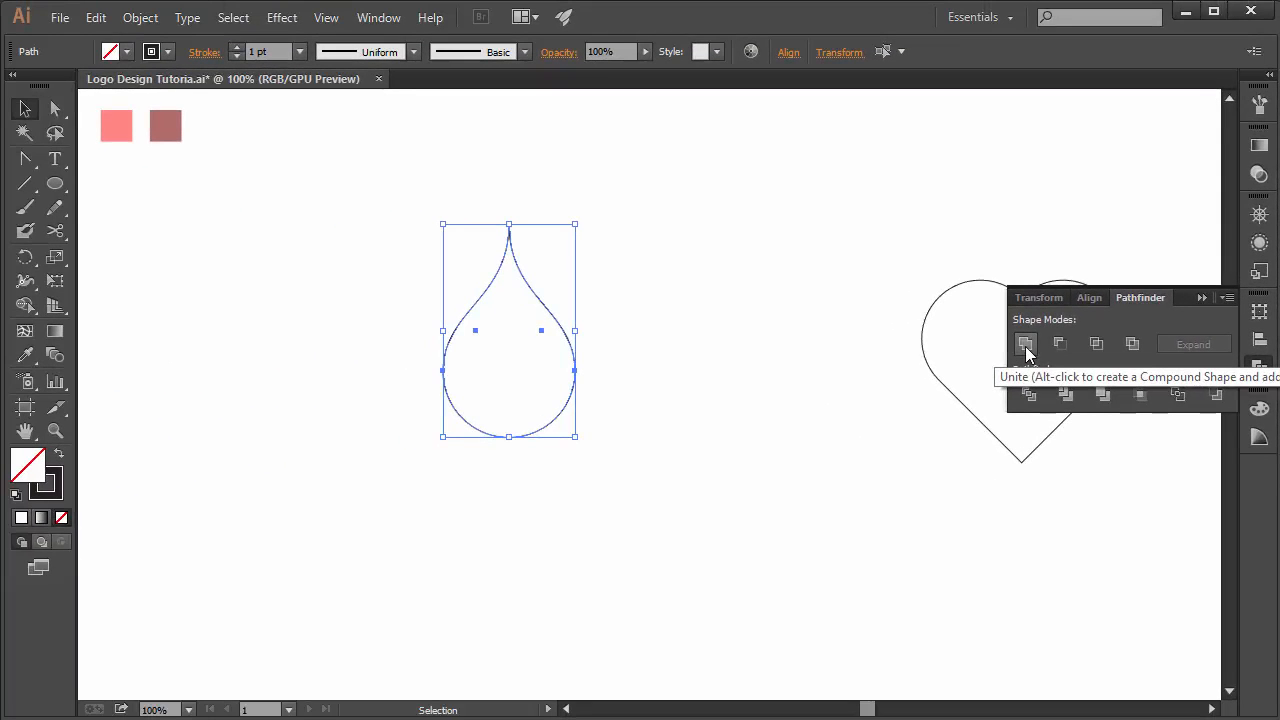
{"action": "left_click", "coordinate": [1026, 346]}
{"action": "left_click", "coordinate": [686, 324]}
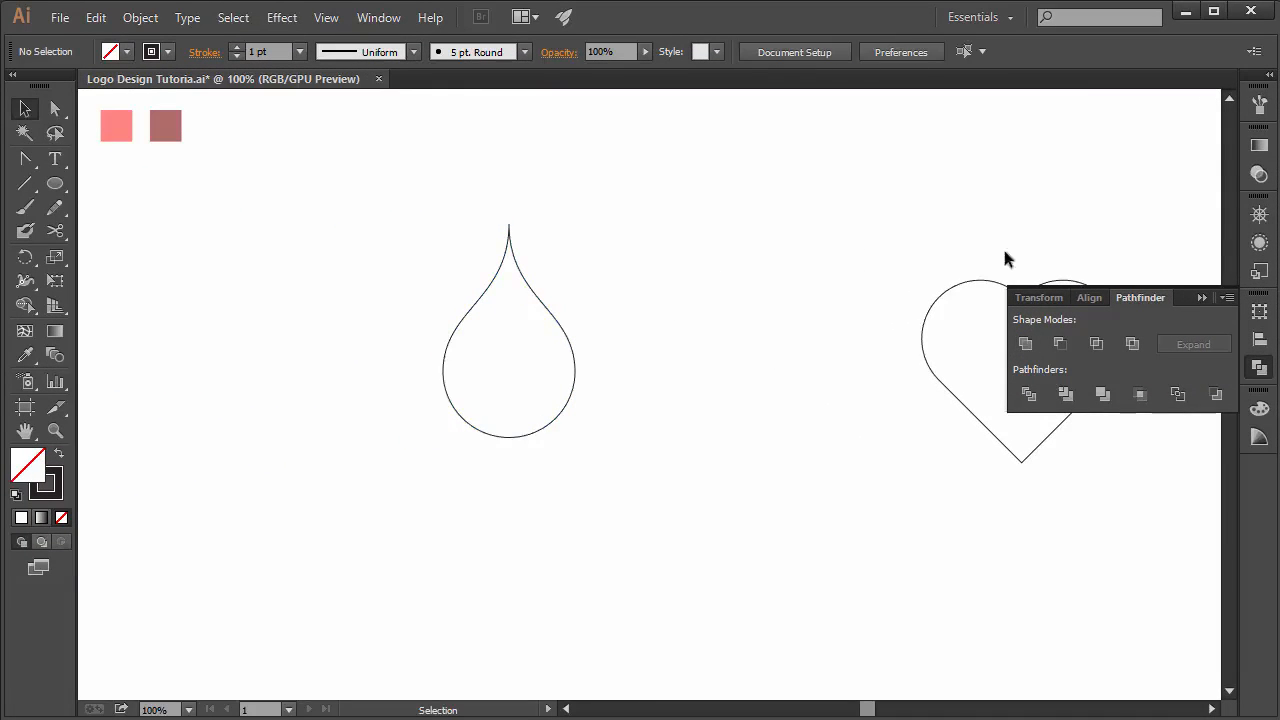
{"action": "left_click", "coordinate": [1203, 291]}
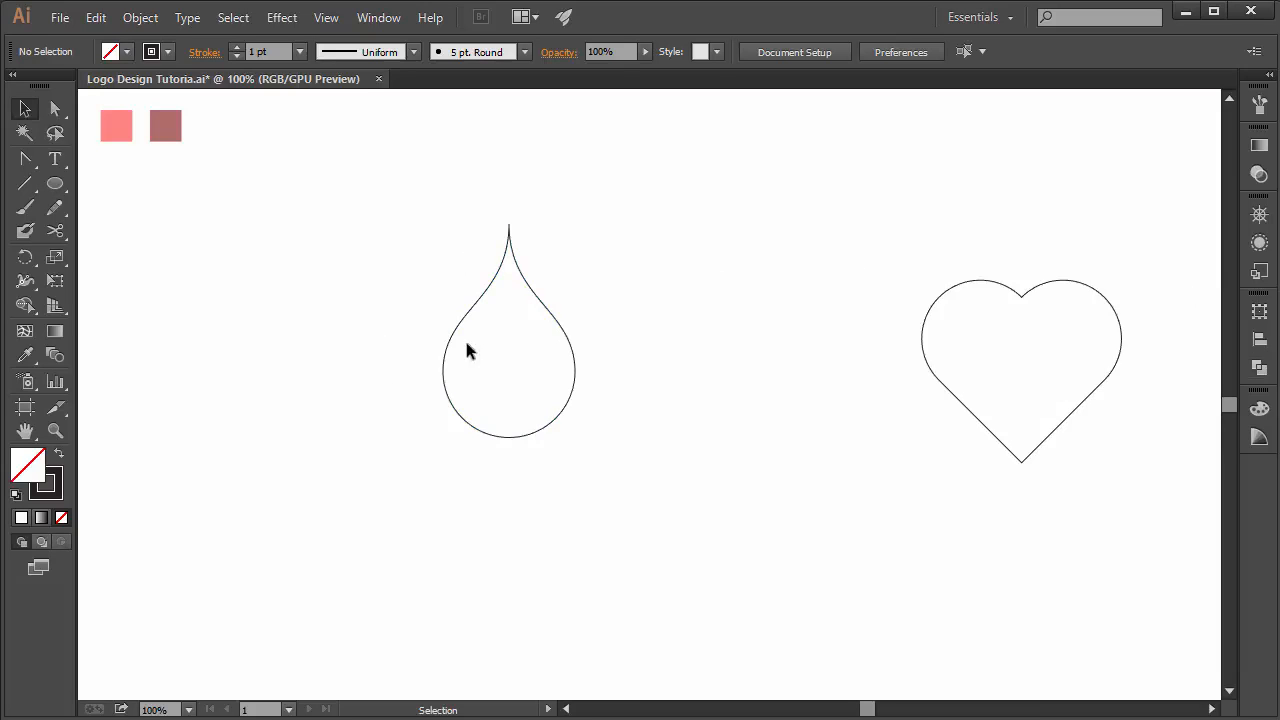
- Move the heart next to the teardrop, select both and align their horizontal centers
{"action": "left_click_drag", "start_coordinate": [1011, 290], "coordinate": [792, 240]}
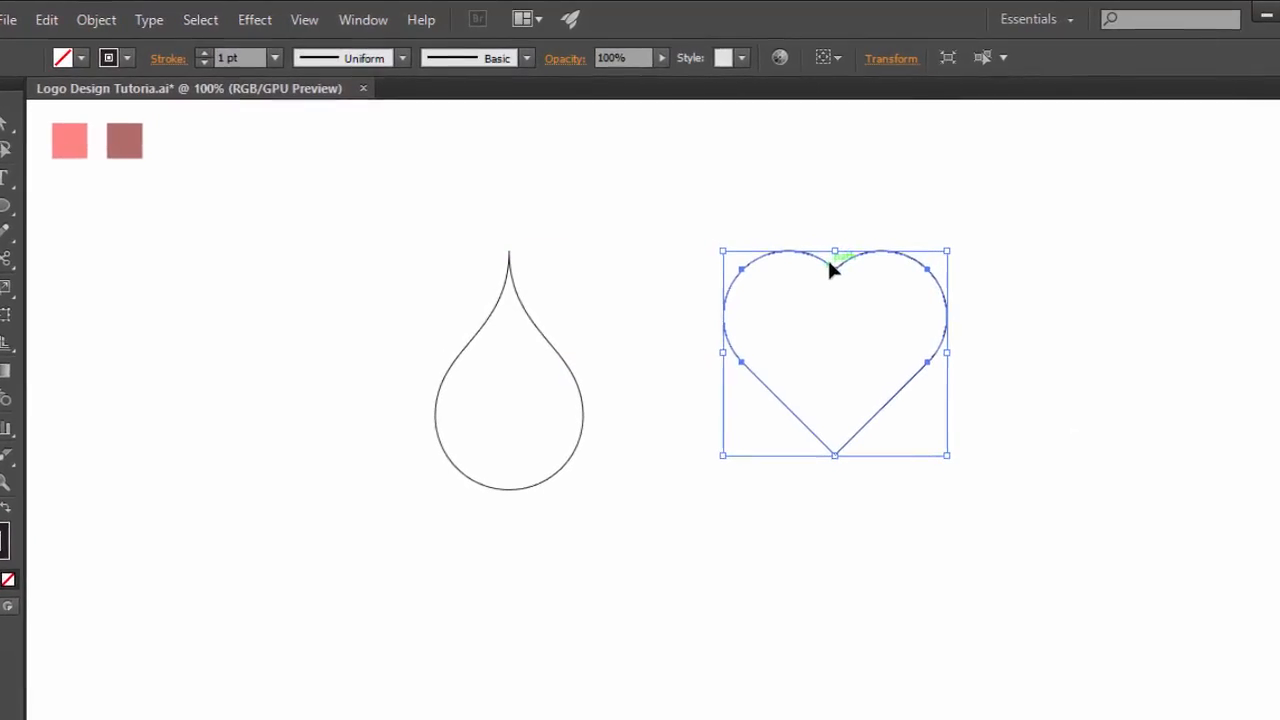
{"action": "left_click_drag", "start_coordinate": [866, 268], "coordinate": [508, 377]}
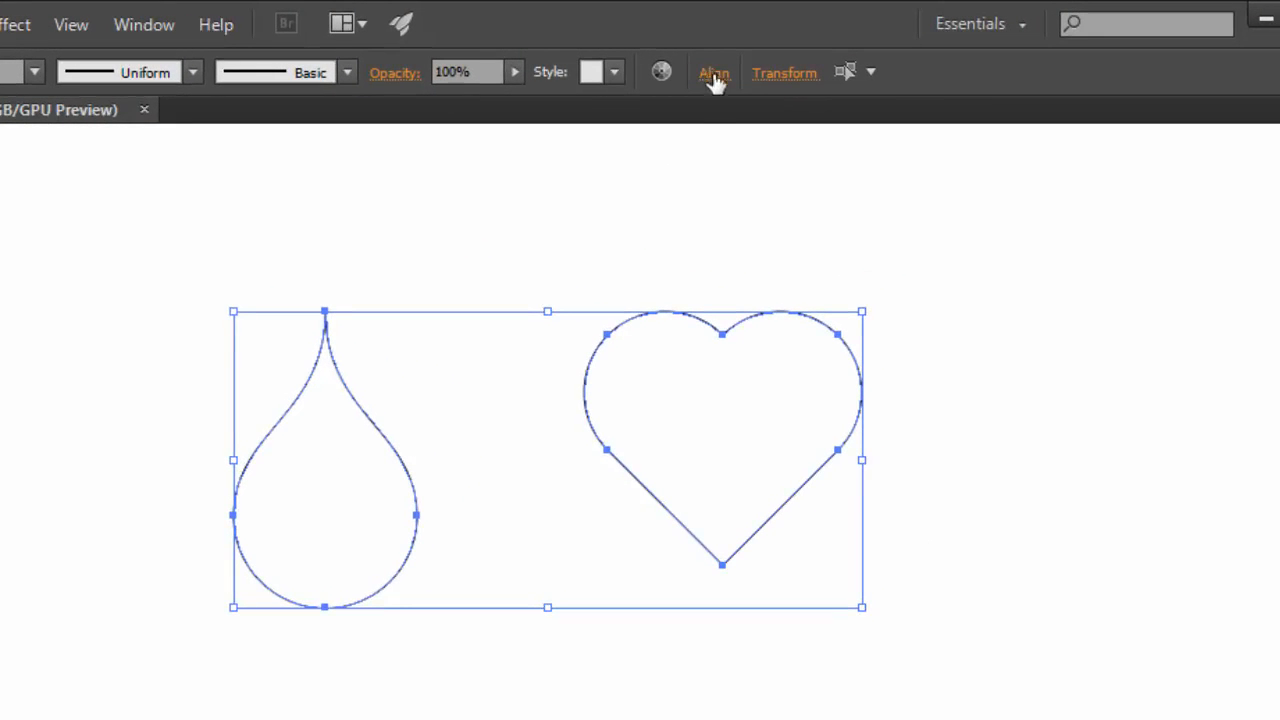
{"action": "left_click", "coordinate": [716, 74]}
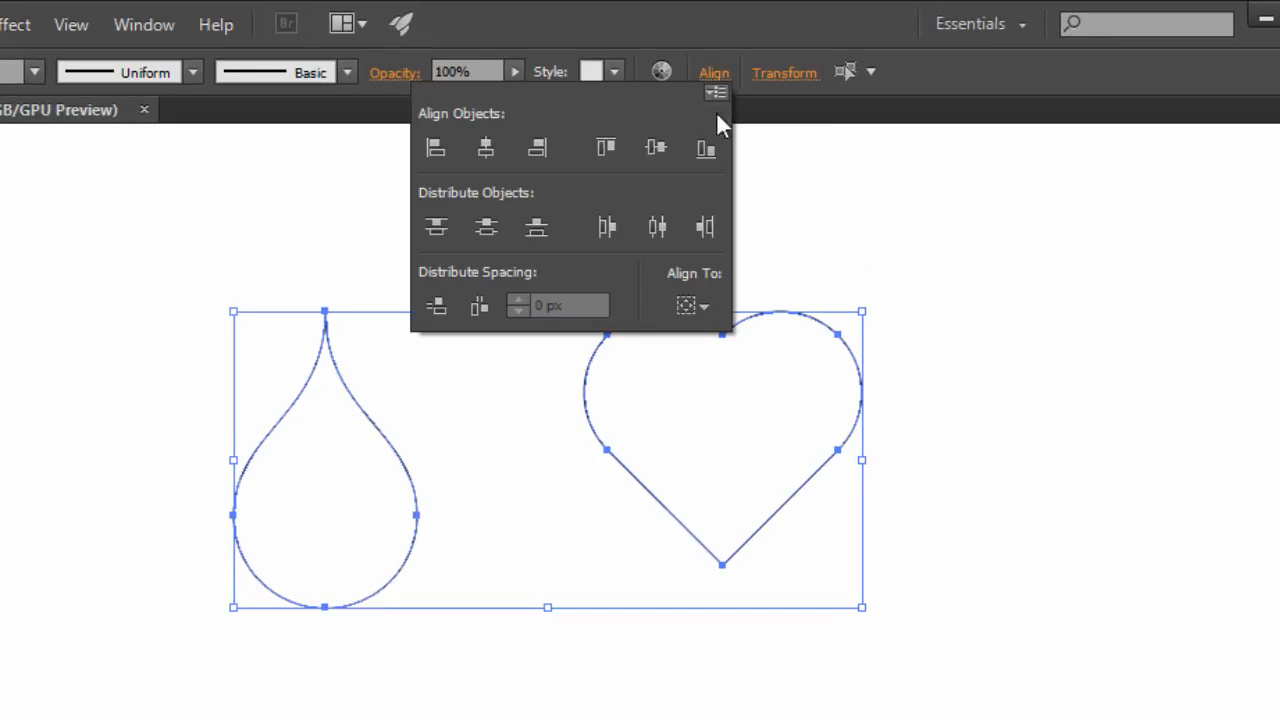
{"action": "left_click", "coordinate": [482, 149]}
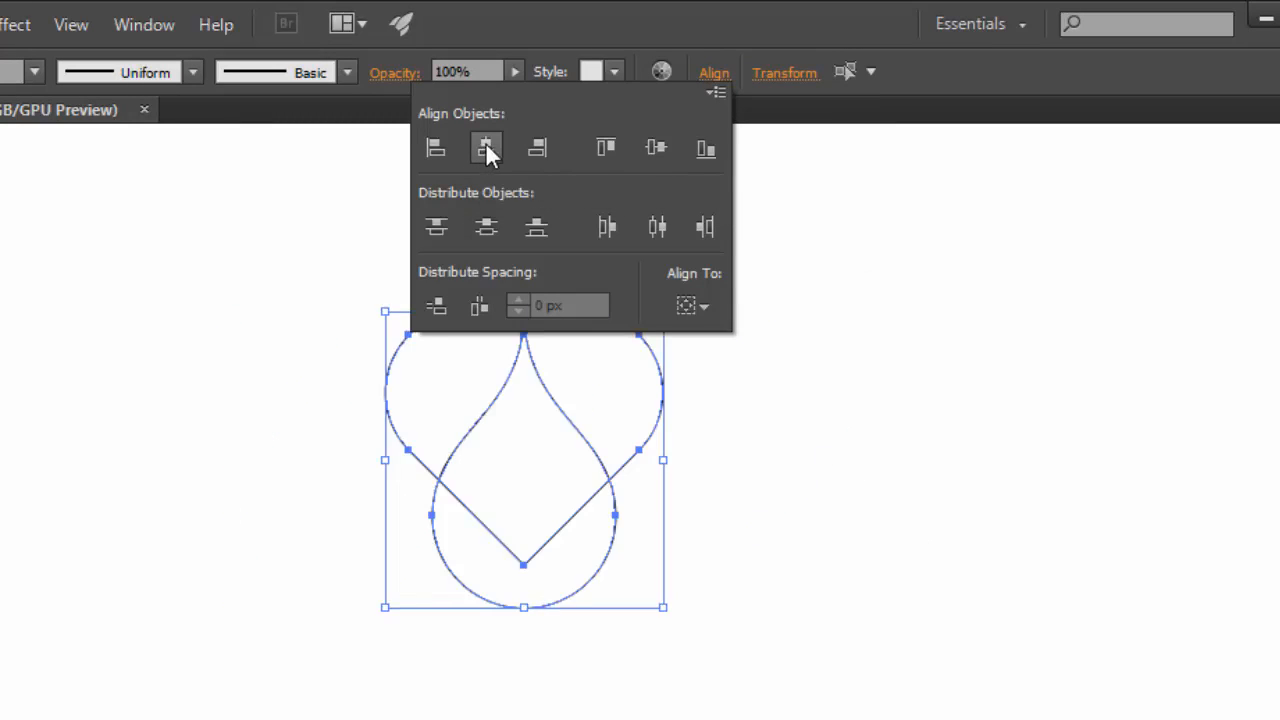
{"action": "left_click", "coordinate": [741, 416]}
{"action": "left_click", "coordinate": [741, 417]}
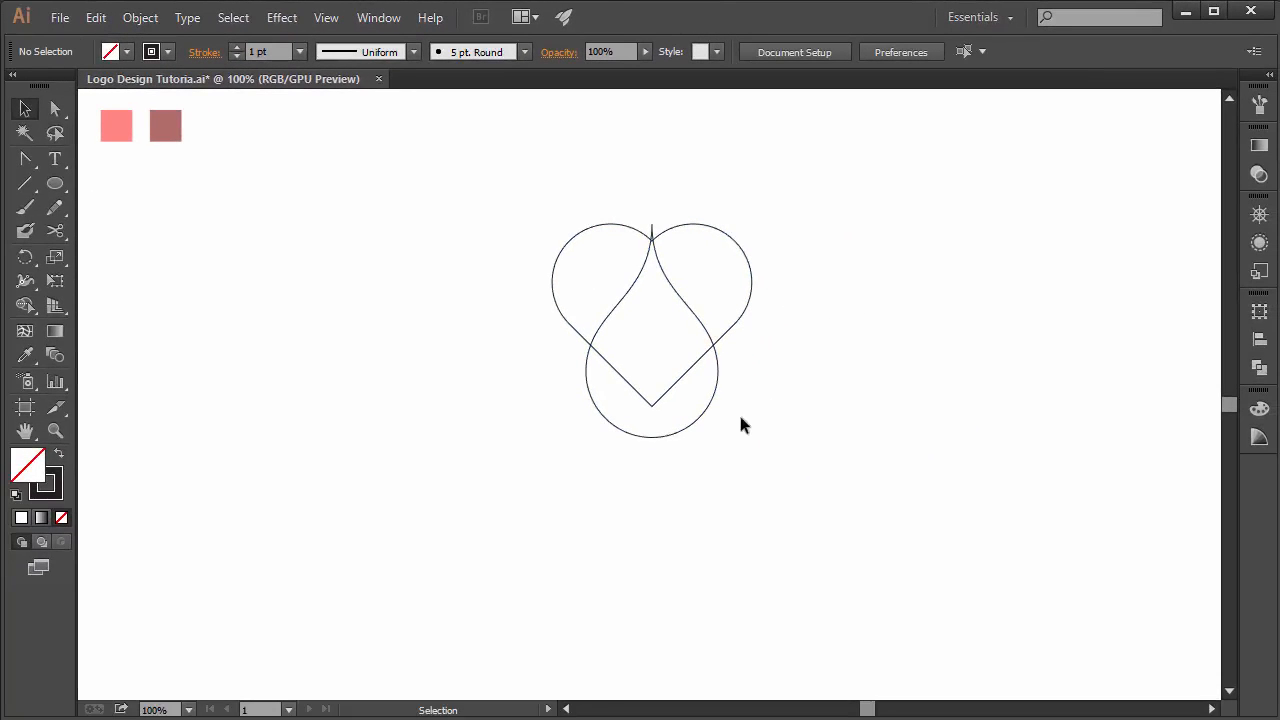
- Shrink the teardrop and move it up inside the heart so its tip touches the heart's top cleft
{"action": "left_click", "coordinate": [660, 435]}
{"action": "left_click_drag", "start_coordinate": [652, 444], "coordinate": [652, 361]}
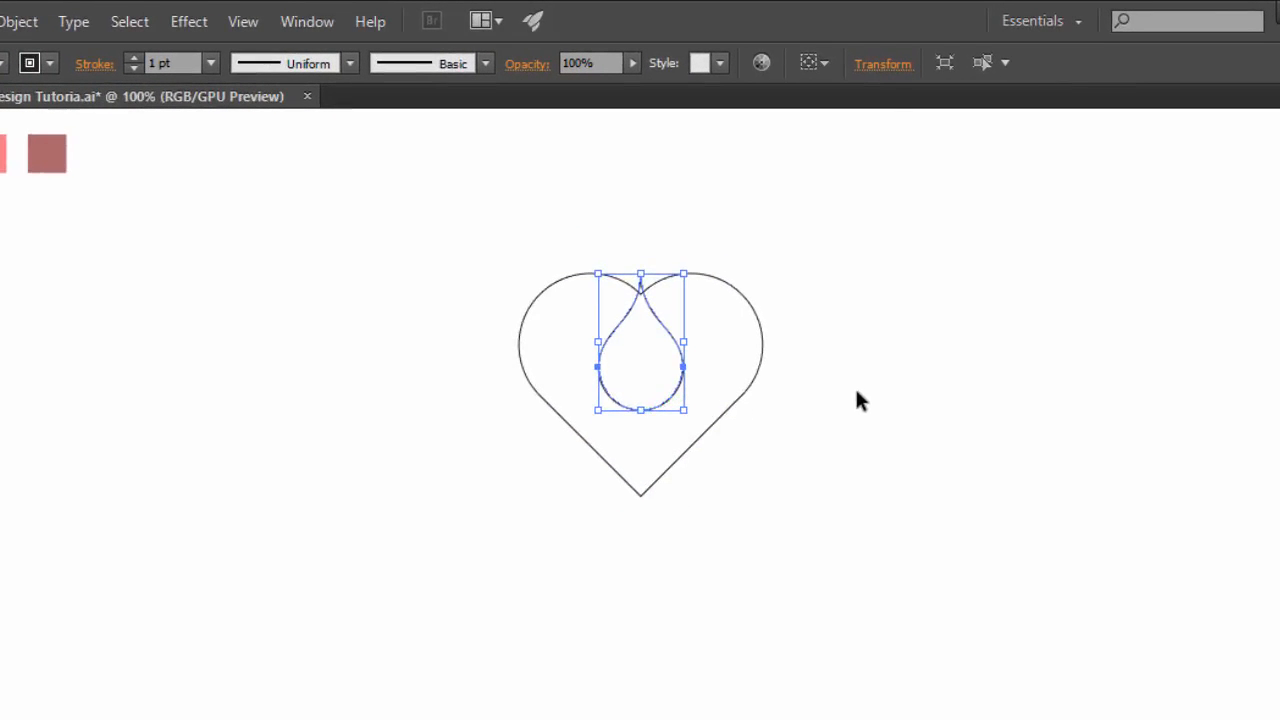
{"action": "left_click", "coordinate": [836, 341]}
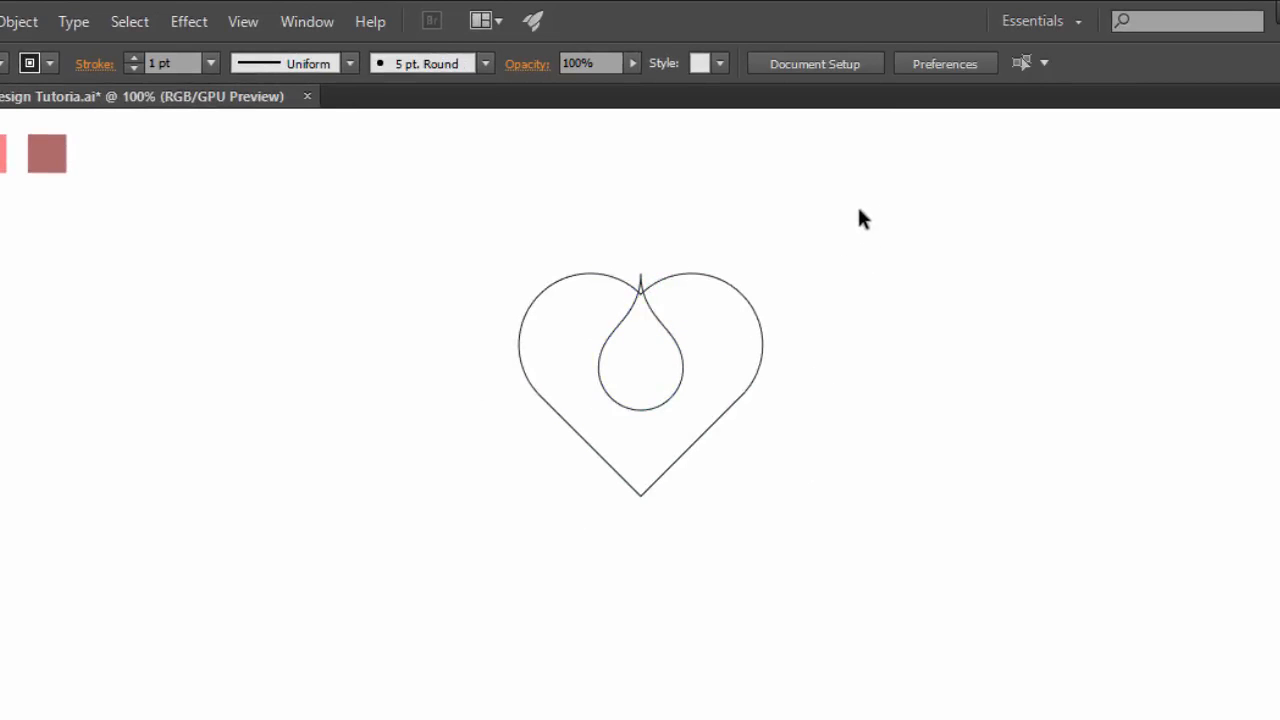
- Select the heart and teardrop and cut the teardrop out of the heart with Pathfinder Minus Front
{"action": "left_click_drag", "start_coordinate": [868, 207], "coordinate": [391, 531]}
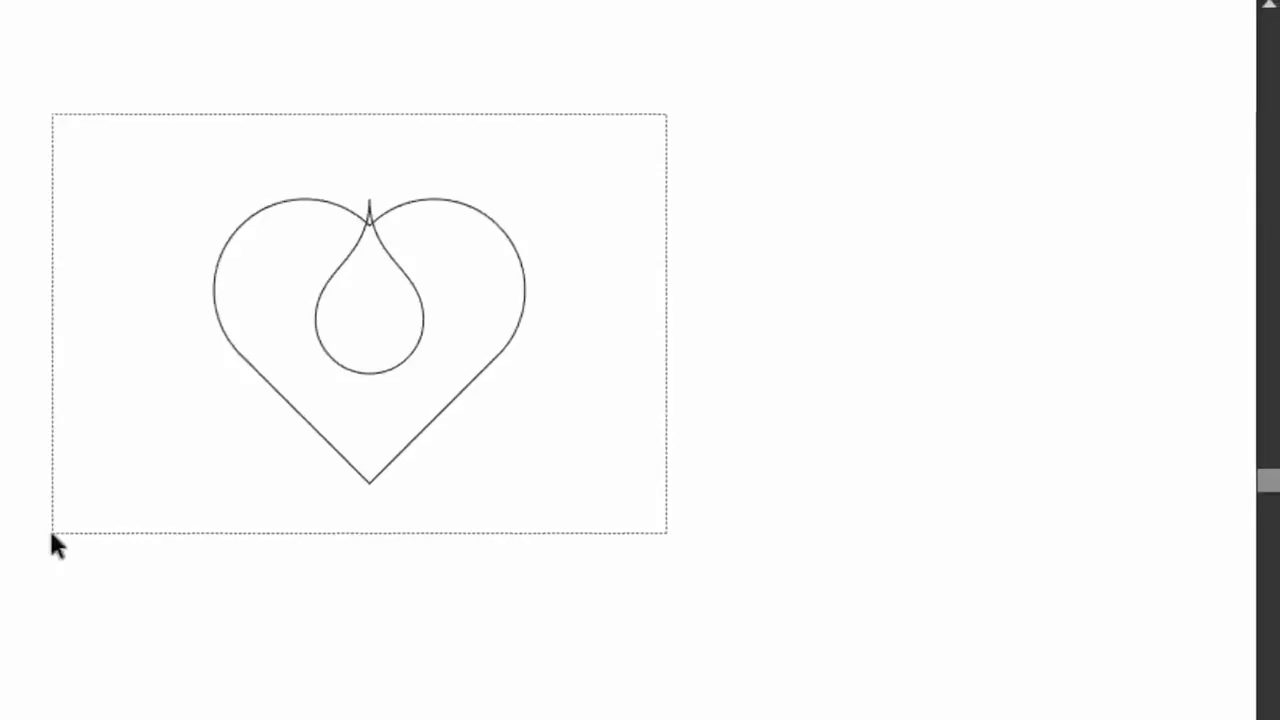
{"action": "left_click_drag", "start_coordinate": [55, 545], "coordinate": [55, 545]}
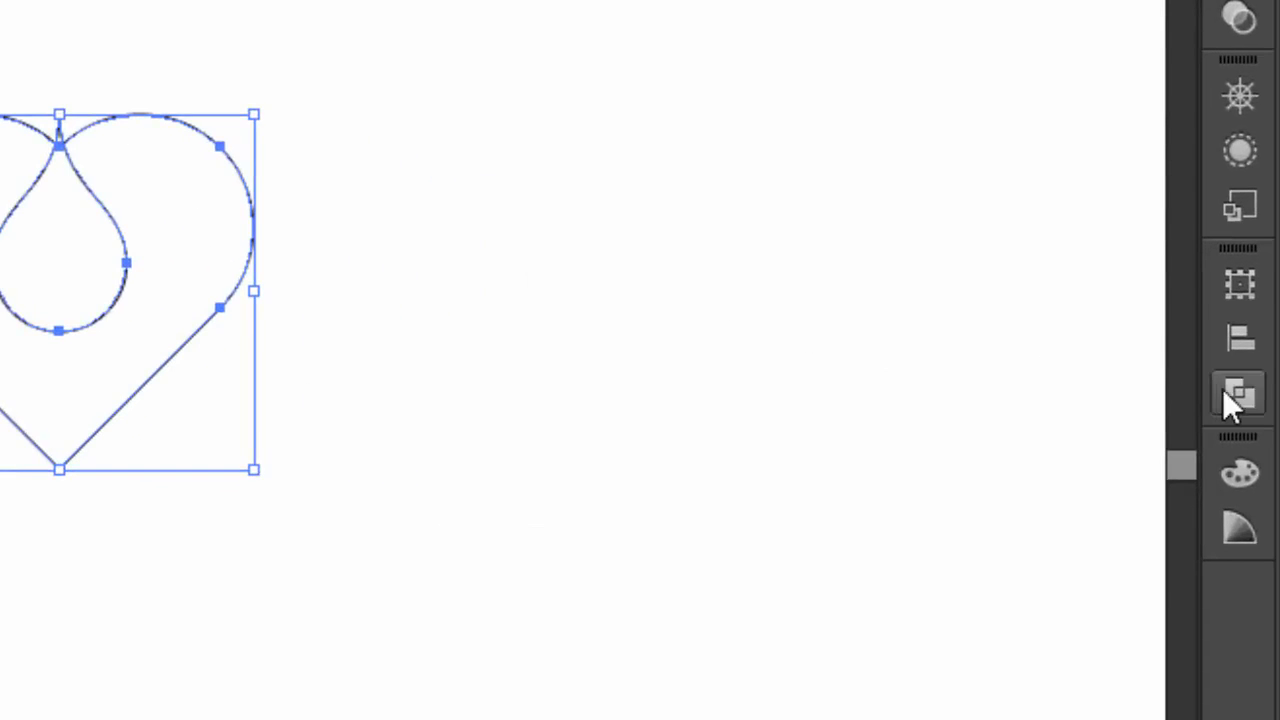
{"action": "left_click", "coordinate": [1226, 390]}
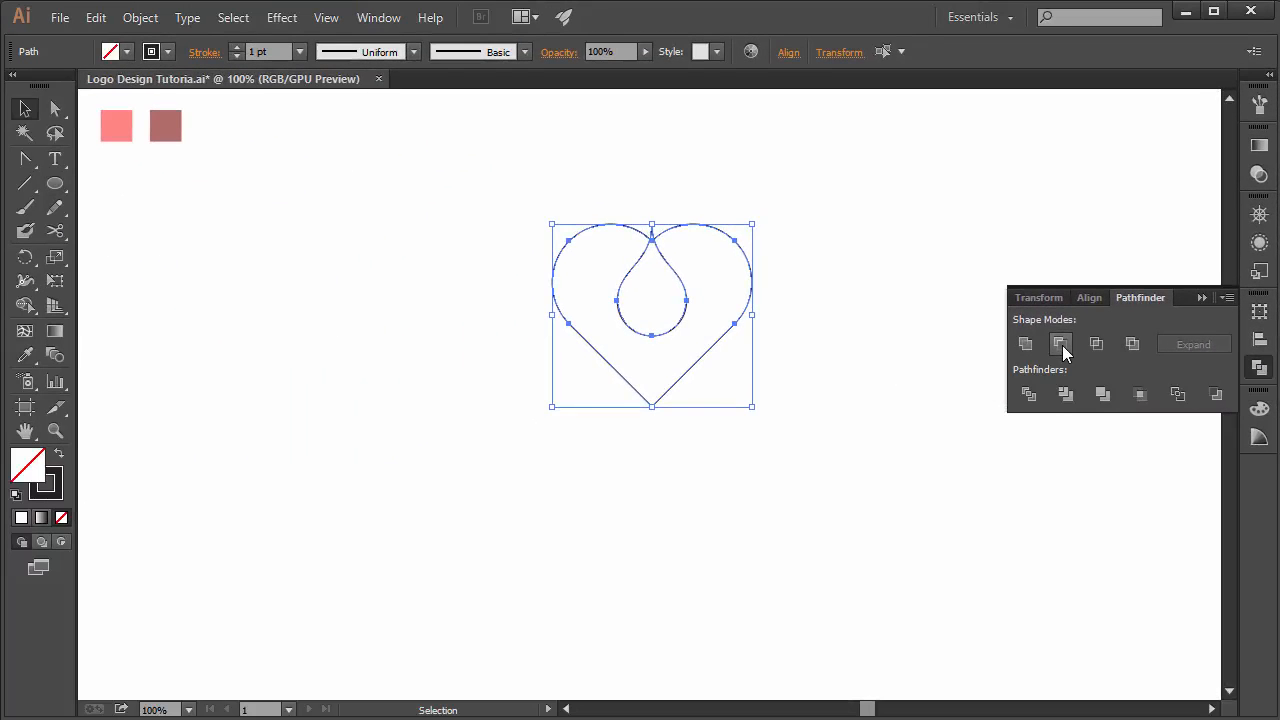
{"action": "left_click", "coordinate": [1062, 345]}
{"action": "left_click", "coordinate": [925, 322]}
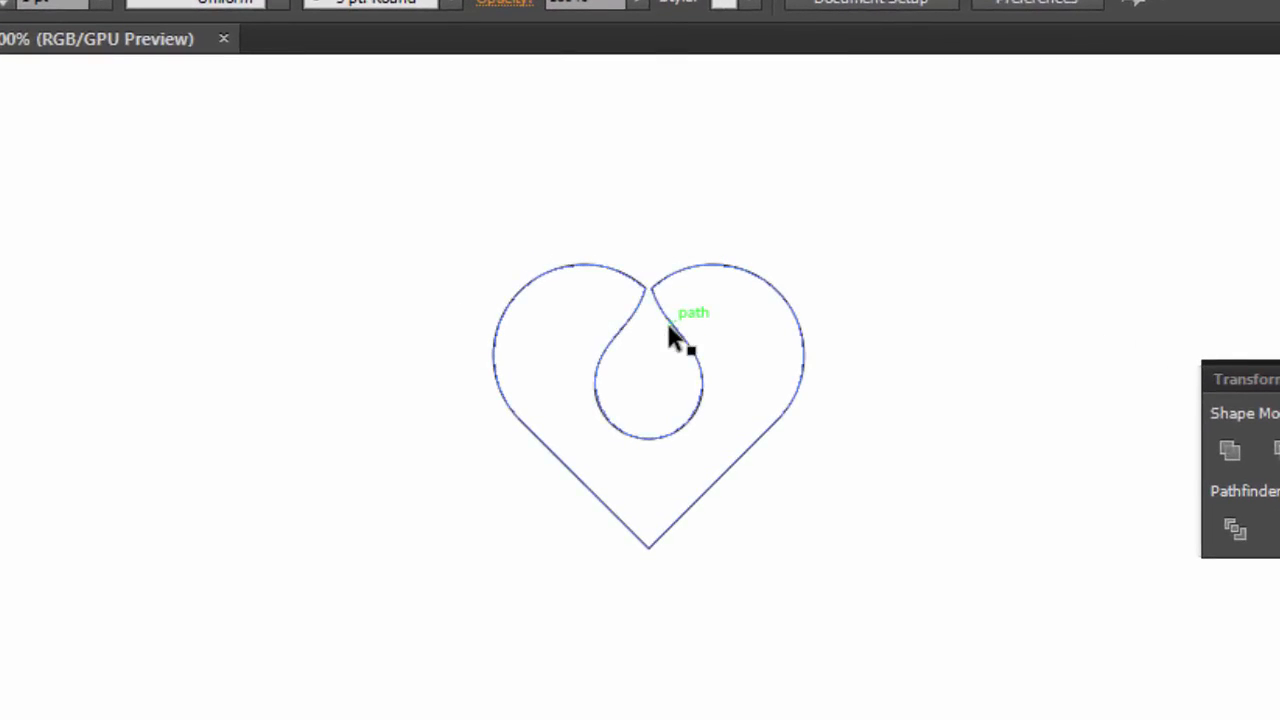
- Select the cut-out heart and scale it up by its corner handle
{"action": "left_click_drag", "start_coordinate": [669, 328], "coordinate": [625, 416]}
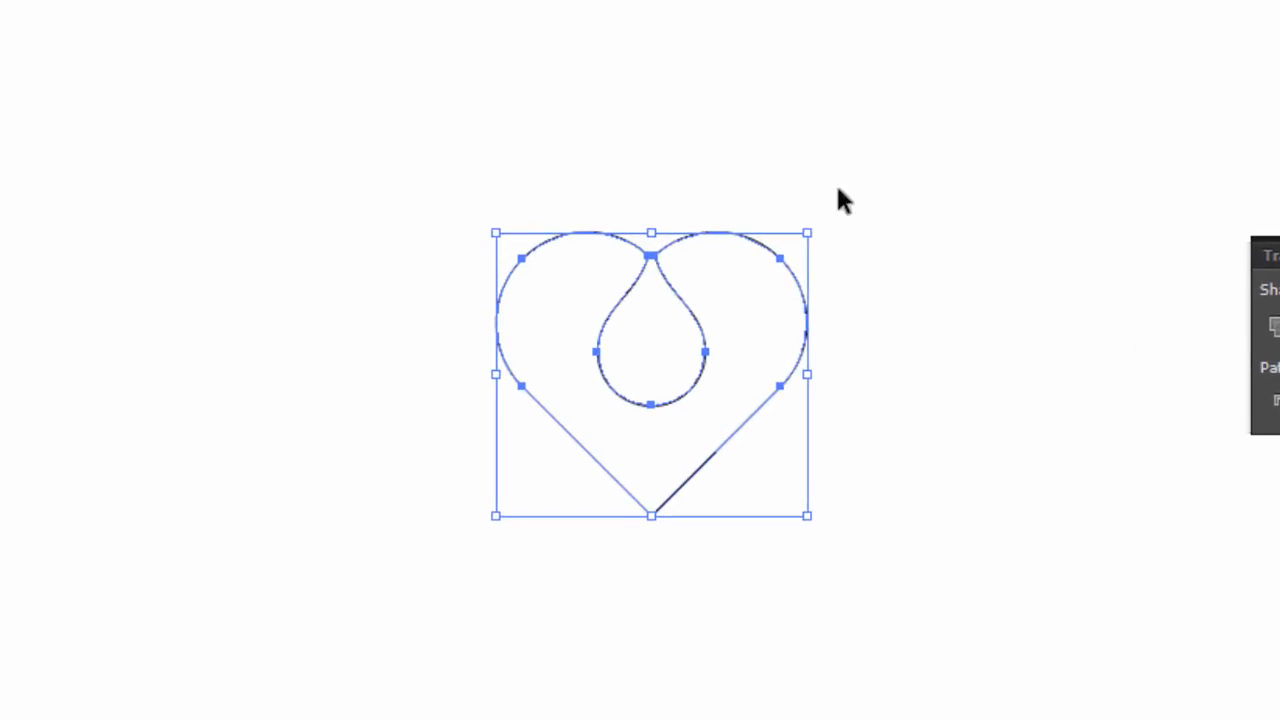
{"action": "left_click_drag", "start_coordinate": [815, 232], "coordinate": [864, 178]}
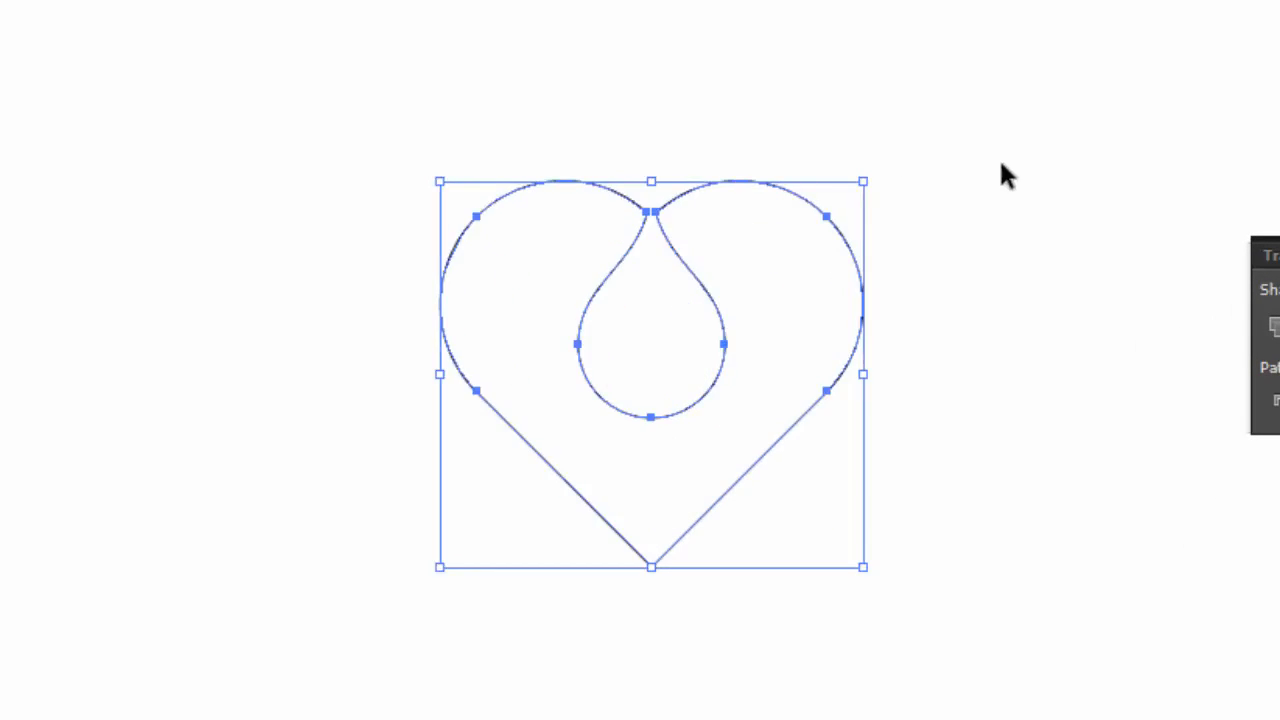
{"action": "left_click", "coordinate": [660, 289]}
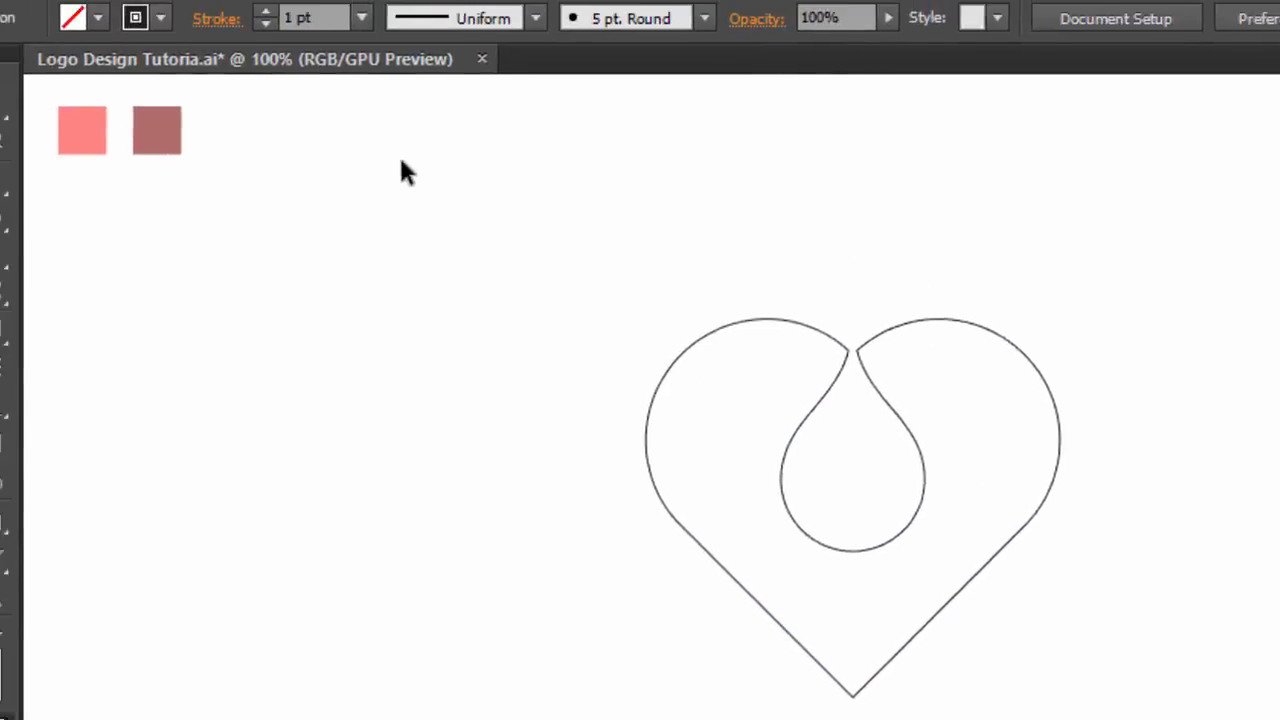
- Select the sharp corners at the heart's top cleft with the Direct Selection Tool and round them using live corners
{"action": "left_click", "coordinate": [83, 163]}
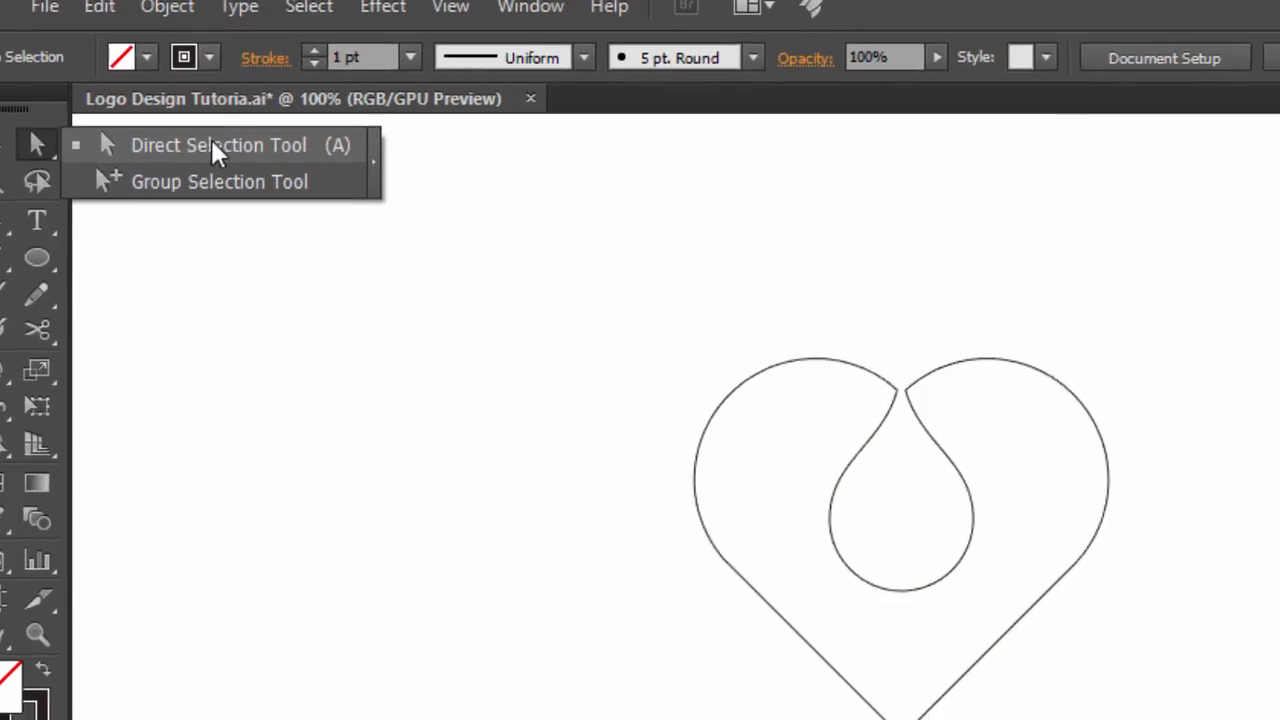
{"action": "left_click", "coordinate": [213, 148]}
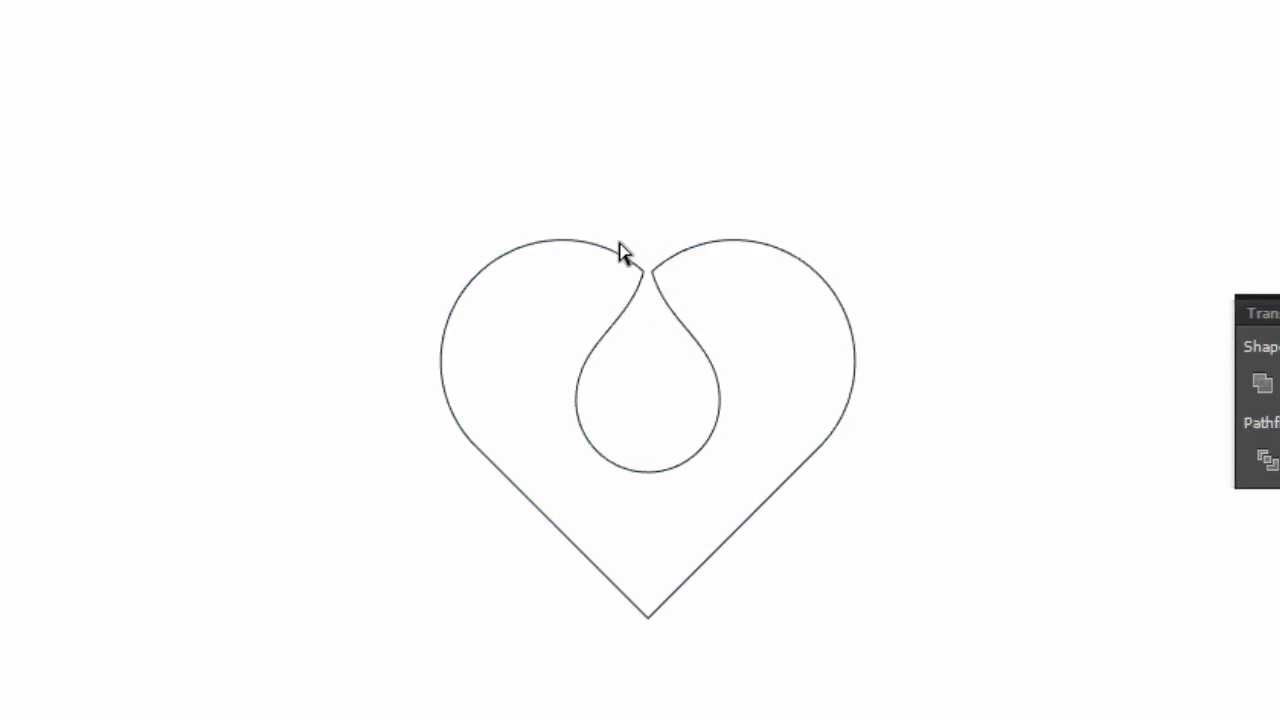
{"action": "left_click_drag", "start_coordinate": [622, 243], "coordinate": [664, 288]}
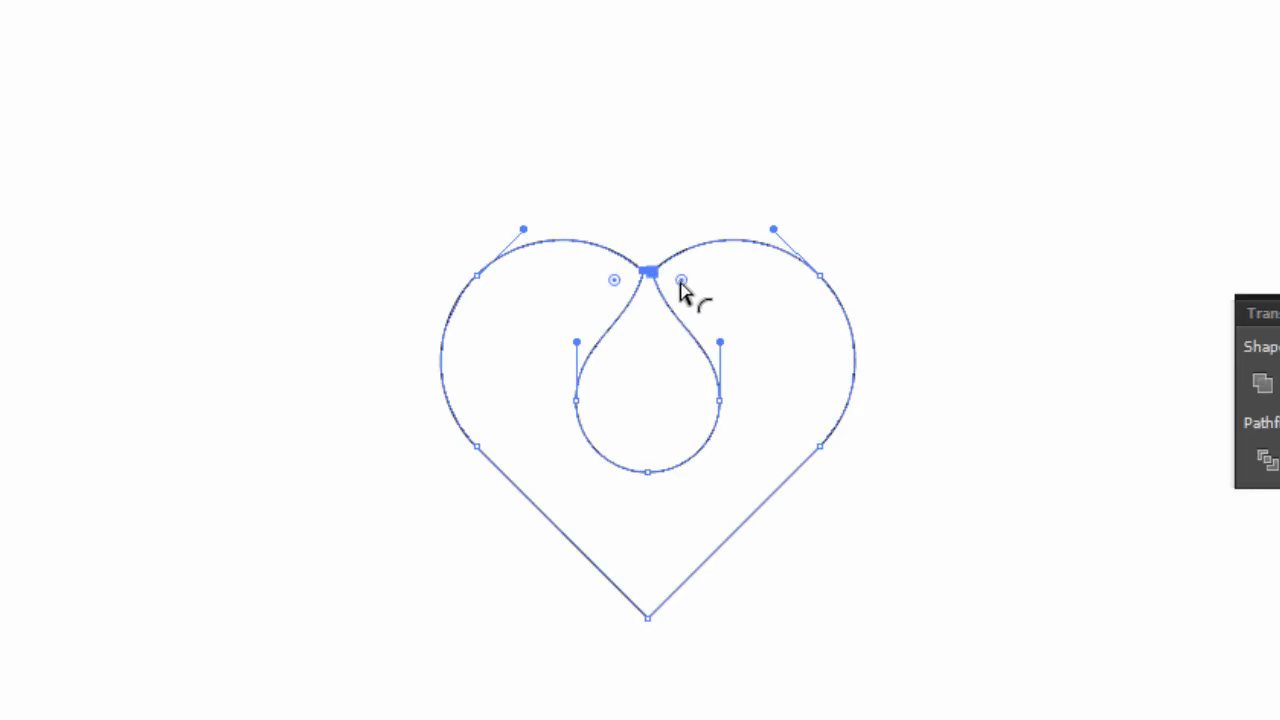
{"action": "left_click_drag", "start_coordinate": [681, 282], "coordinate": [697, 291]}
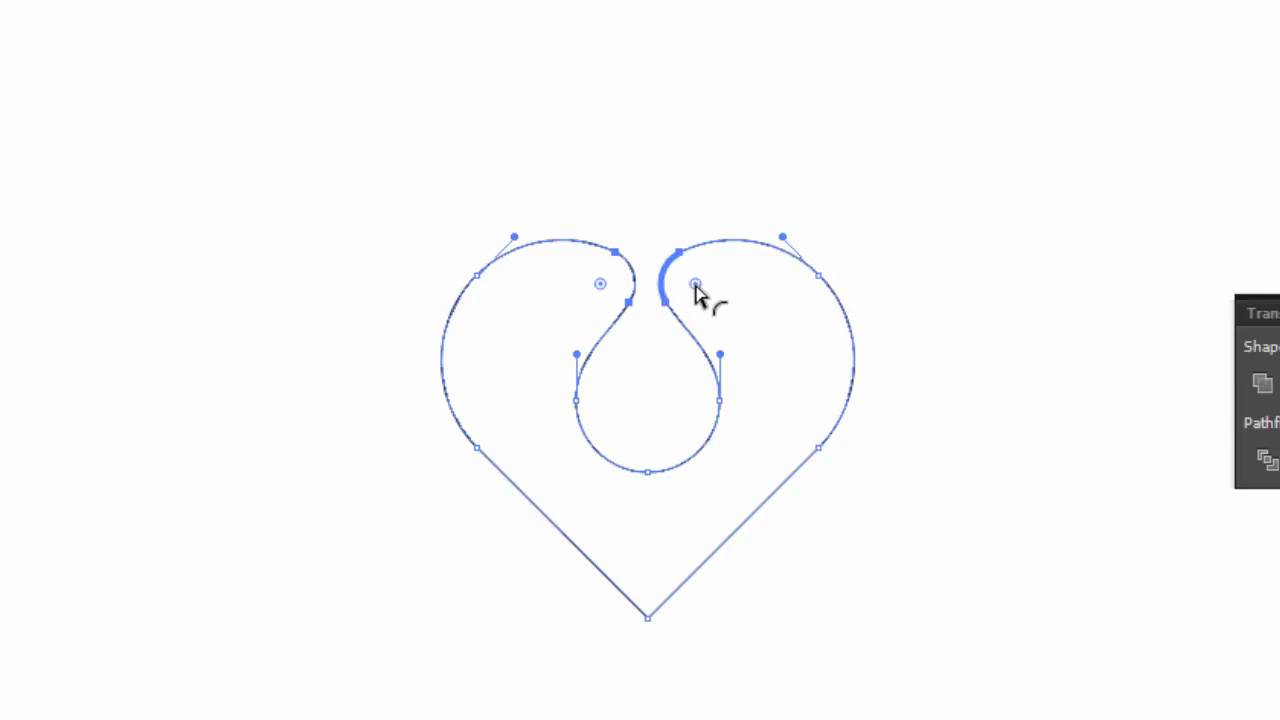
{"action": "left_click", "coordinate": [1055, 256]}
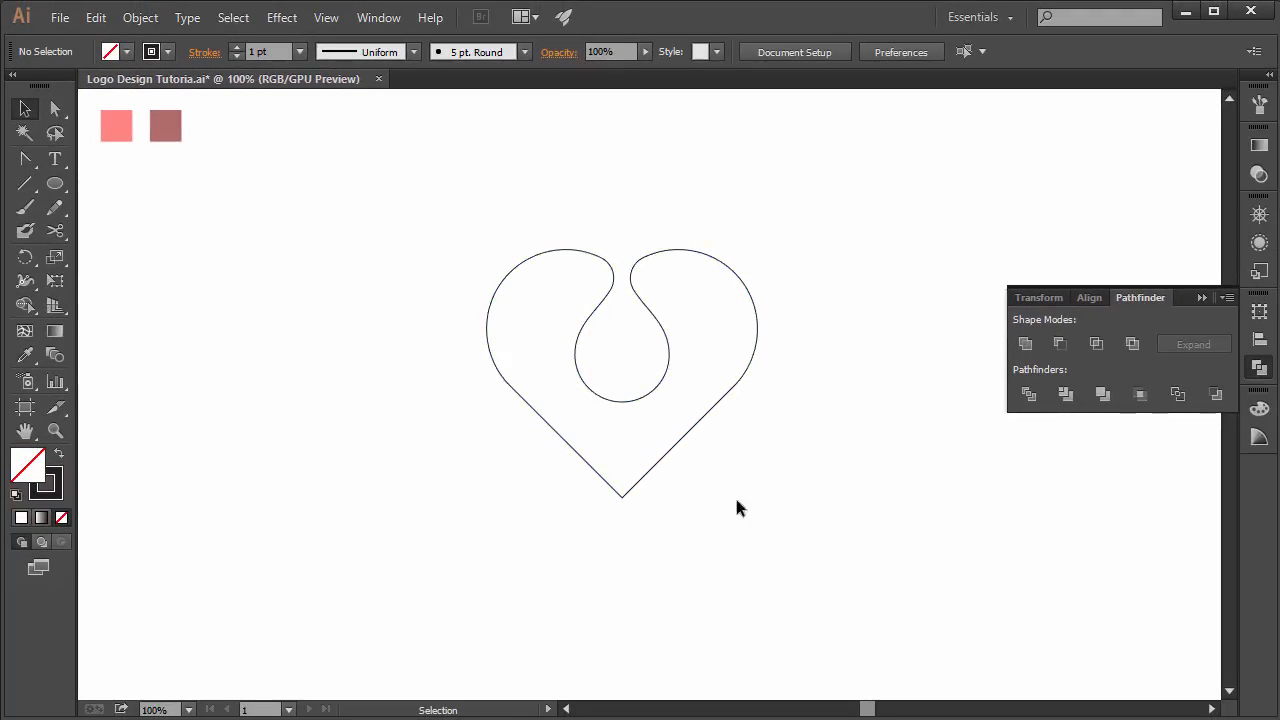
- Select the heart shape and fill it with the light pink swatch color using the Eyedropper Tool
{"action": "left_click_drag", "start_coordinate": [434, 220], "coordinate": [764, 500]}
{"action": "left_click", "coordinate": [25, 354]}
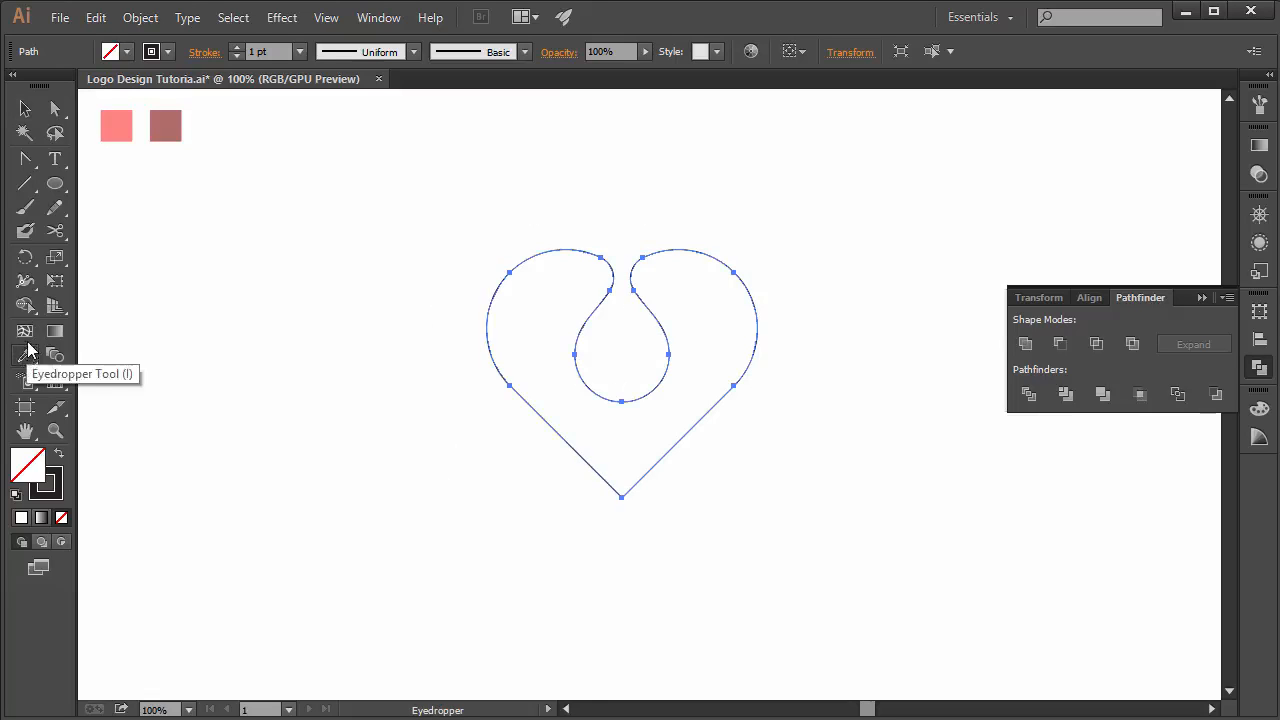
{"action": "left_click", "coordinate": [123, 127]}
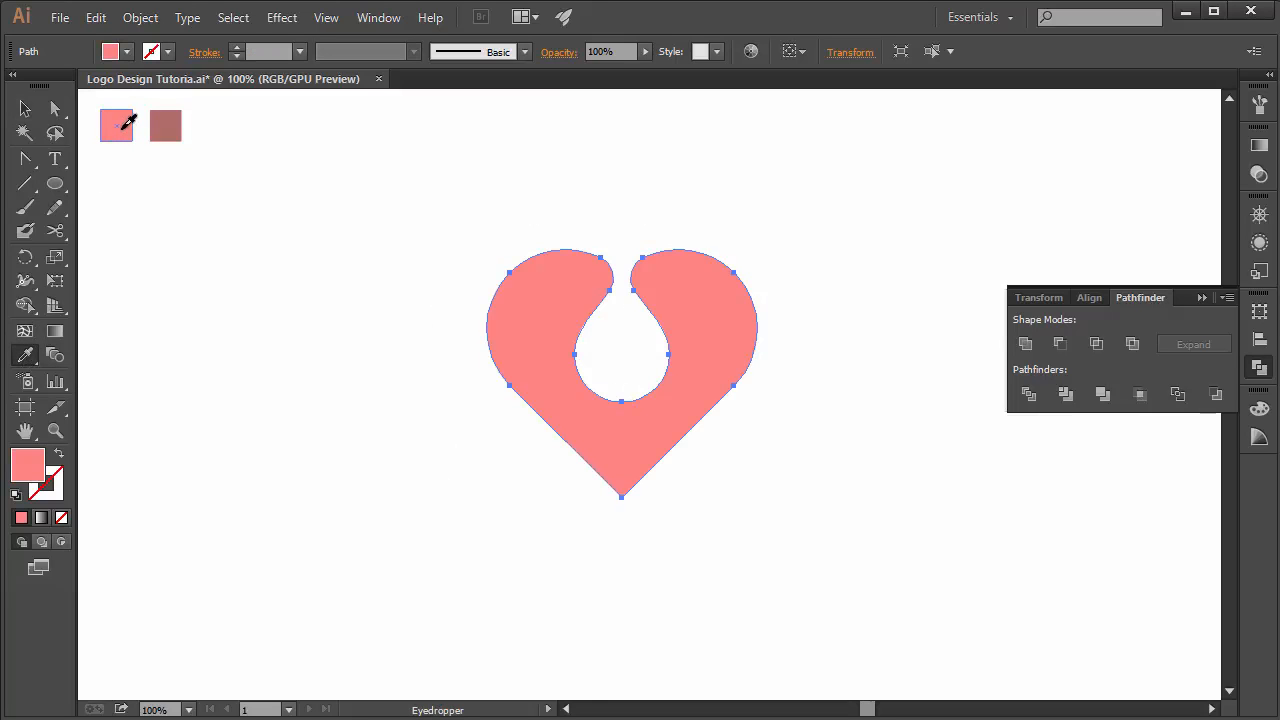
- Scale the cut-out heart down to a smaller size from its bottom handle
{"action": "left_click", "coordinate": [25, 108]}
{"action": "left_click", "coordinate": [350, 344]}
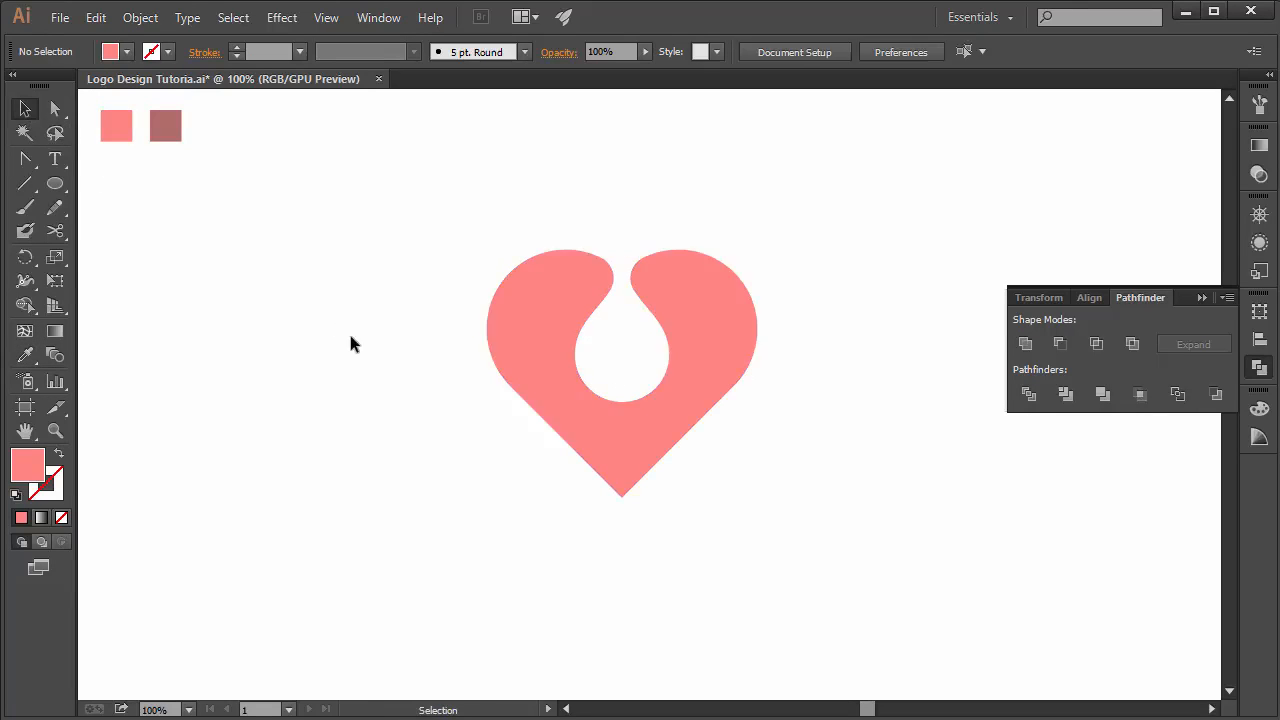
{"action": "left_click", "coordinate": [617, 466]}
{"action": "left_click_drag", "start_coordinate": [616, 497], "coordinate": [622, 363]}
{"action": "left_click", "coordinate": [635, 408]}
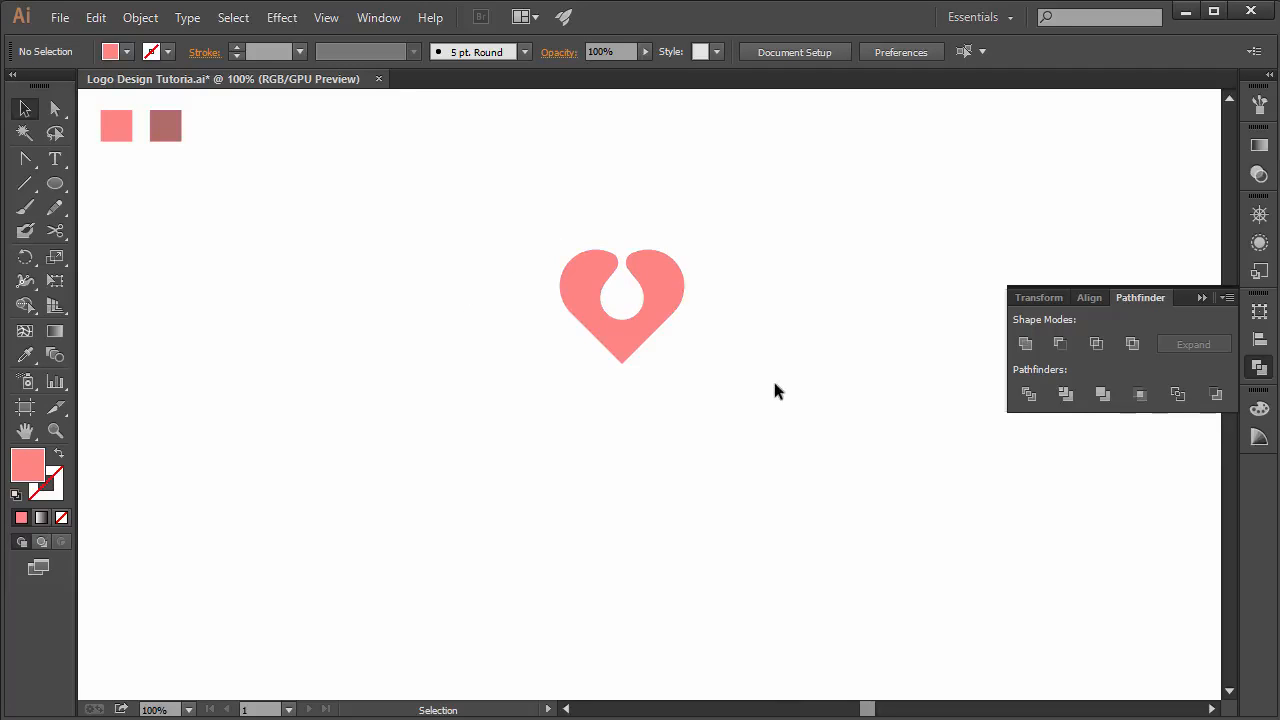
- Type the text LOVE DROP below the heart with the Type Tool
{"action": "left_click", "coordinate": [56, 159]}
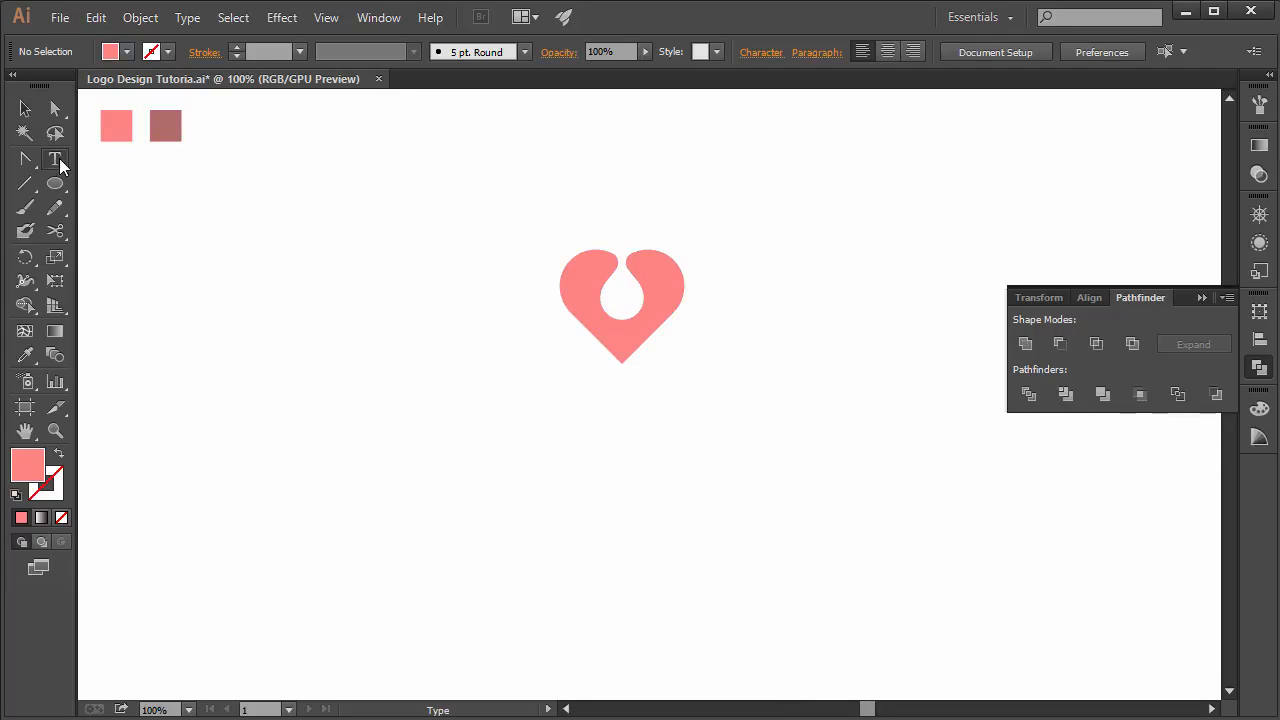
{"action": "left_click", "coordinate": [425, 431]}
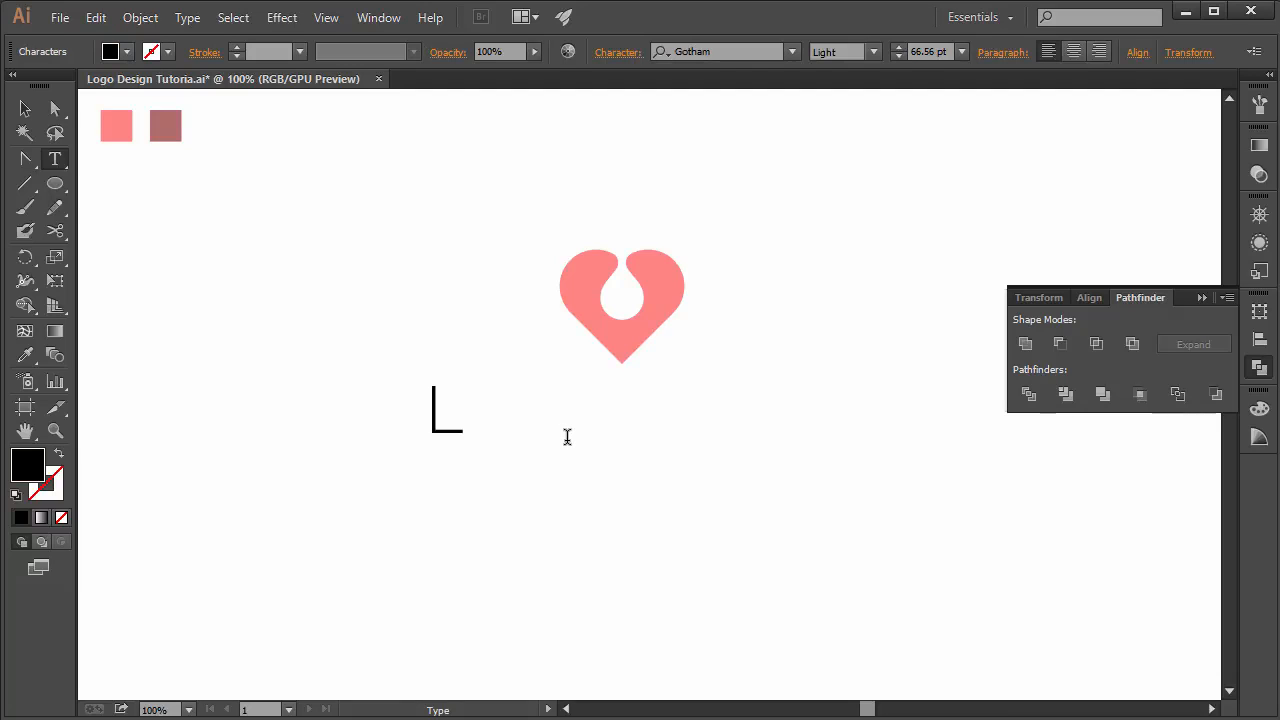
{"action": "type", "text": "LOV"}
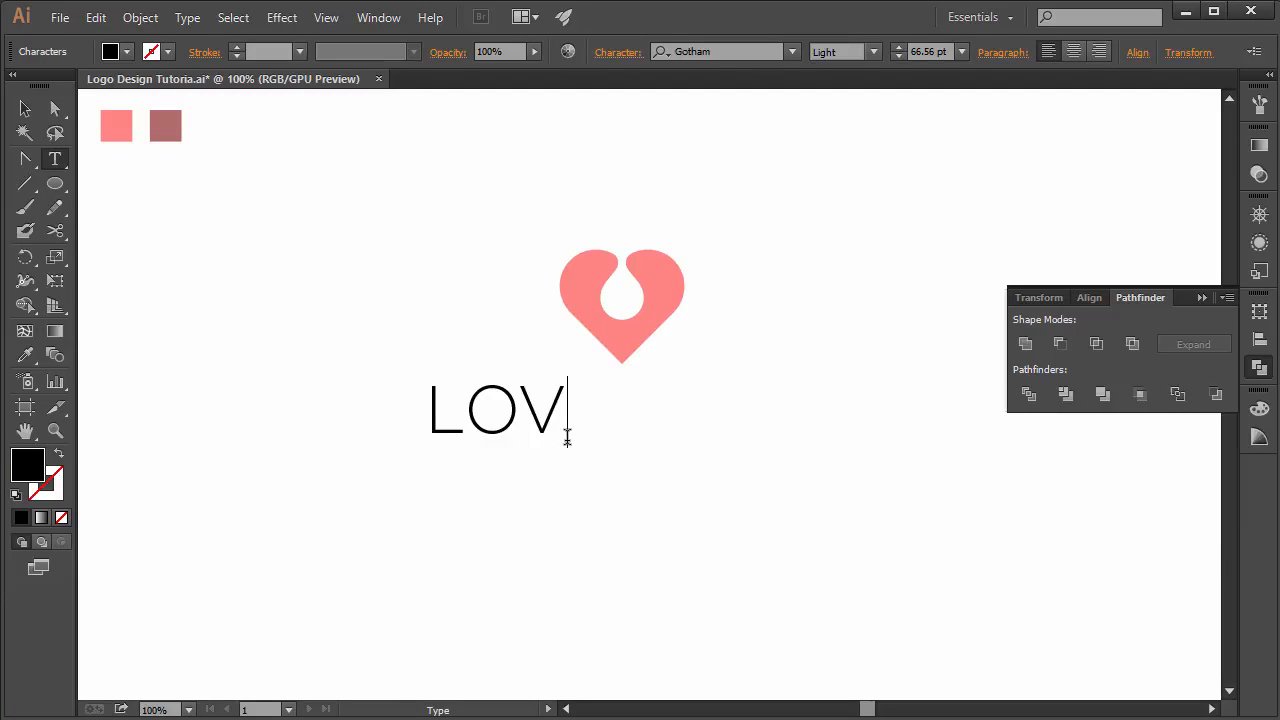
{"action": "type", "text": "E D"}
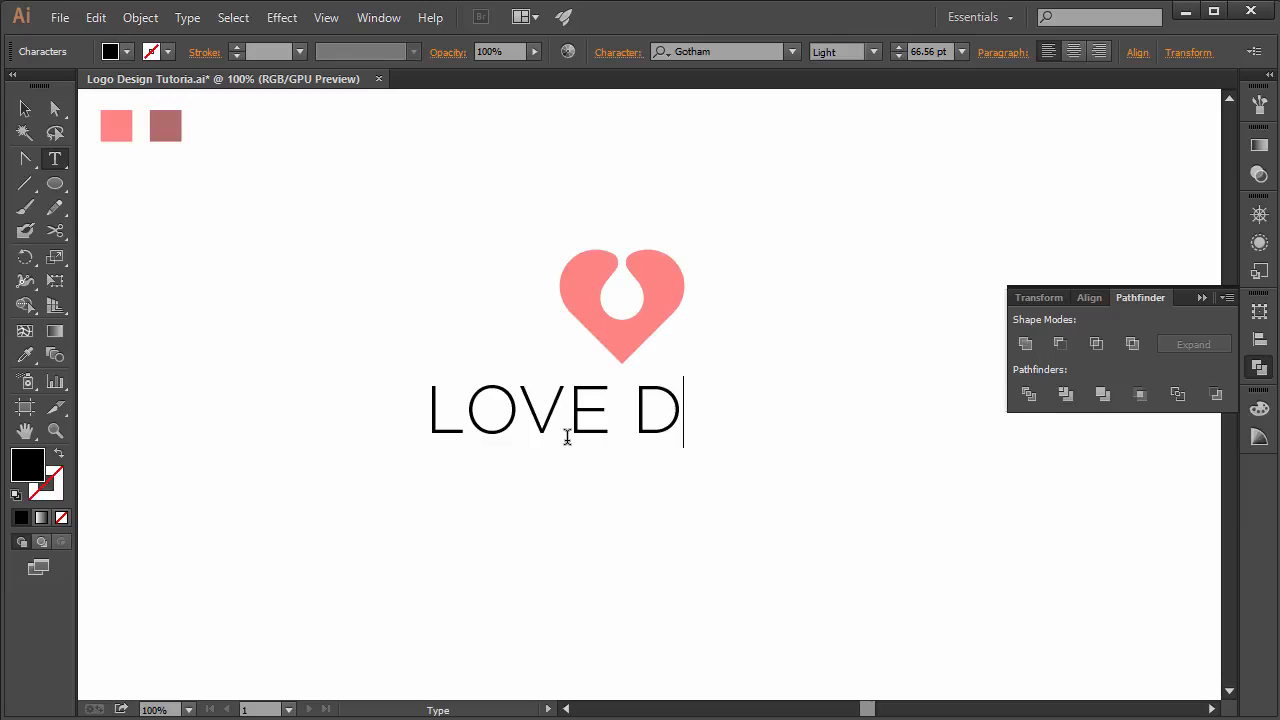
{"action": "type", "text": "ROP"}
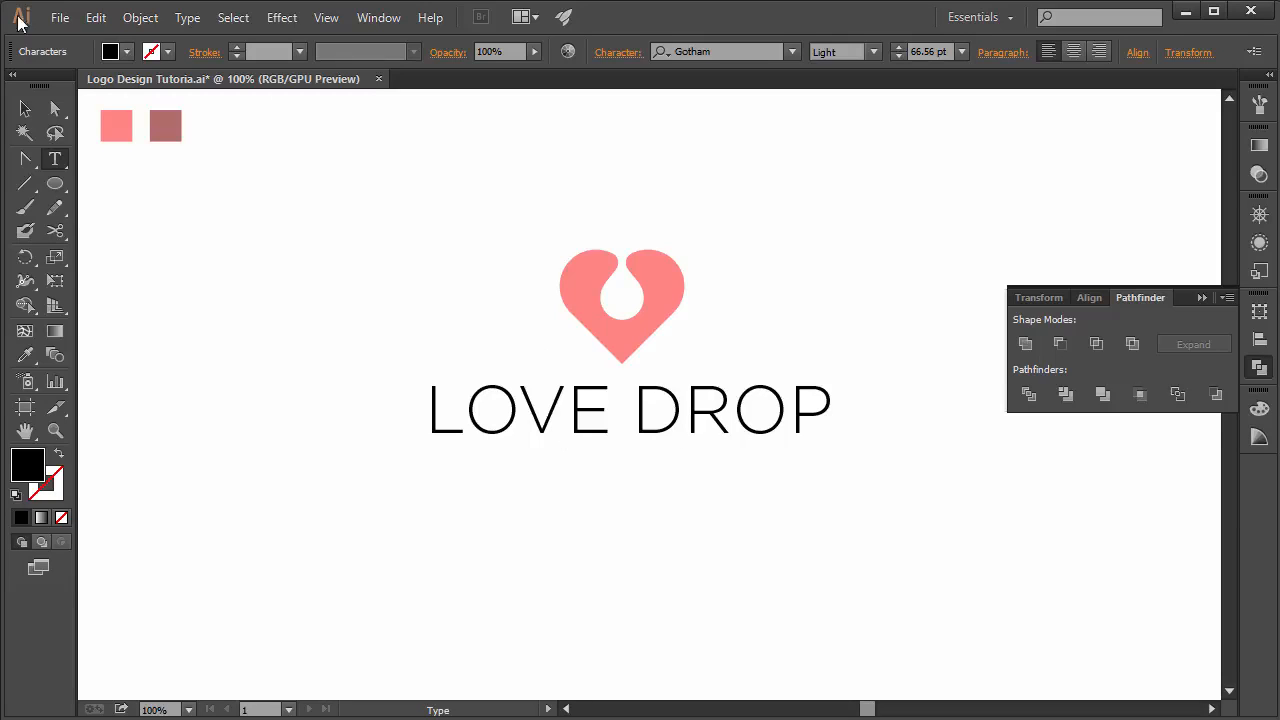
- Select the text and turn off All Caps in the character options so it reads Love Drop
{"action": "left_click", "coordinate": [25, 108]}
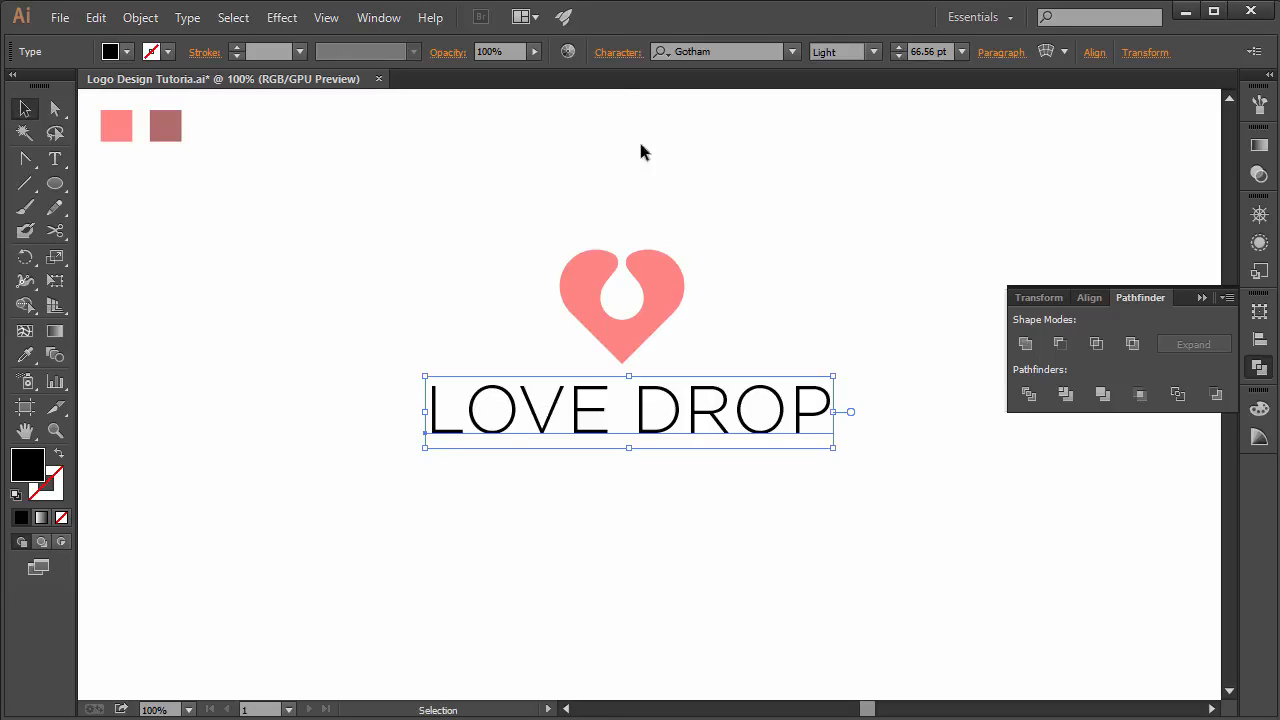
{"action": "left_click", "coordinate": [608, 52]}
{"action": "left_click", "coordinate": [424, 290]}
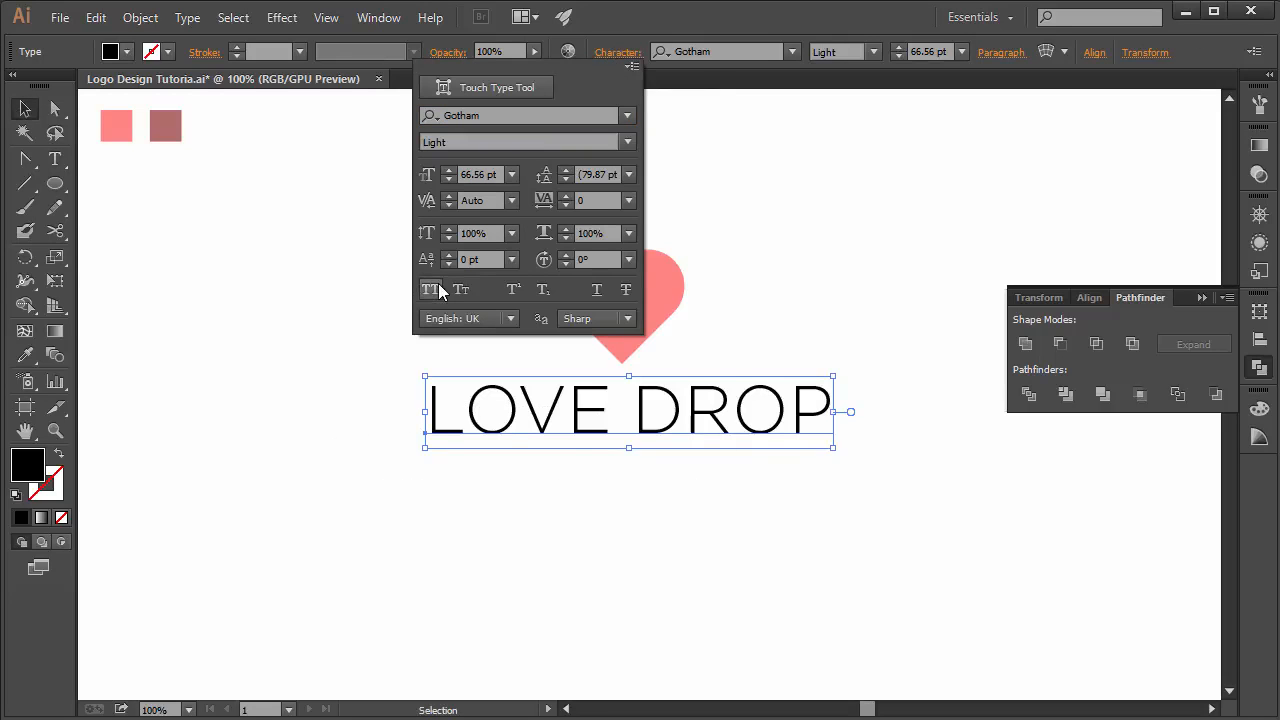
{"action": "left_click", "coordinate": [285, 350]}
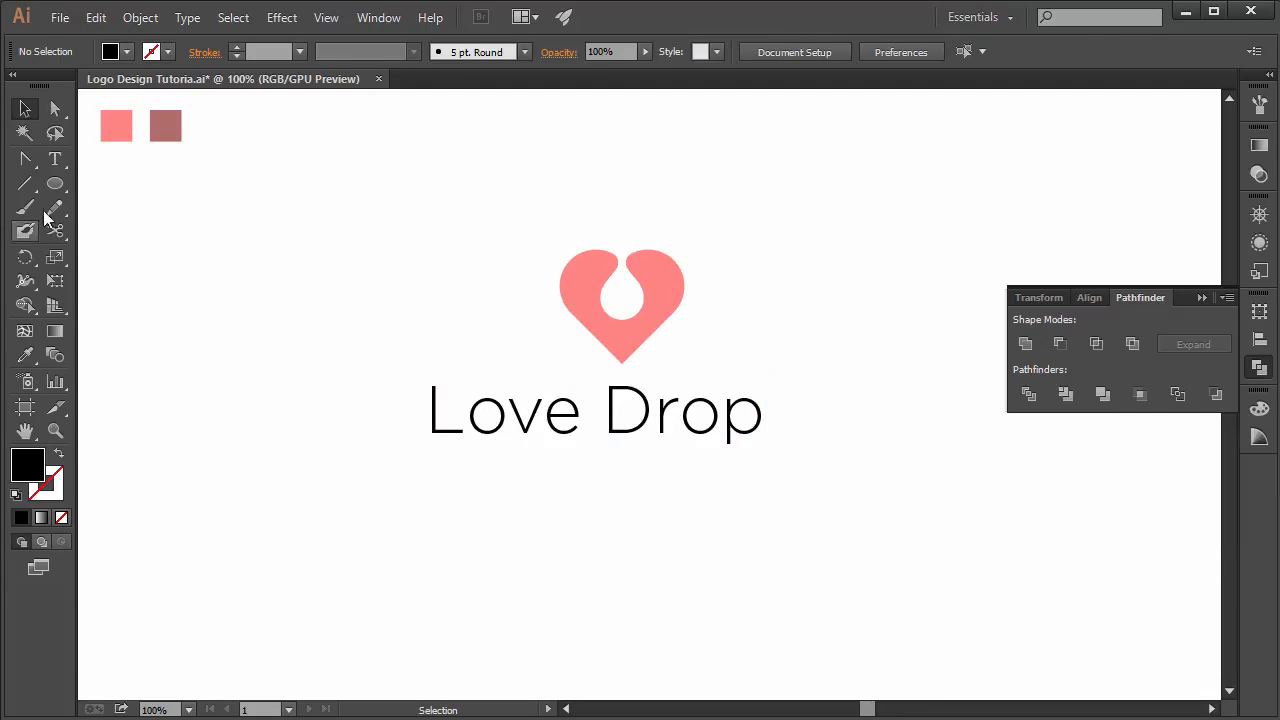
- Select the word Love and set its font style to Bold
{"action": "left_click", "coordinate": [53, 158]}
{"action": "left_click_drag", "start_coordinate": [582, 412], "coordinate": [418, 418]}
{"action": "left_click", "coordinate": [874, 52]}
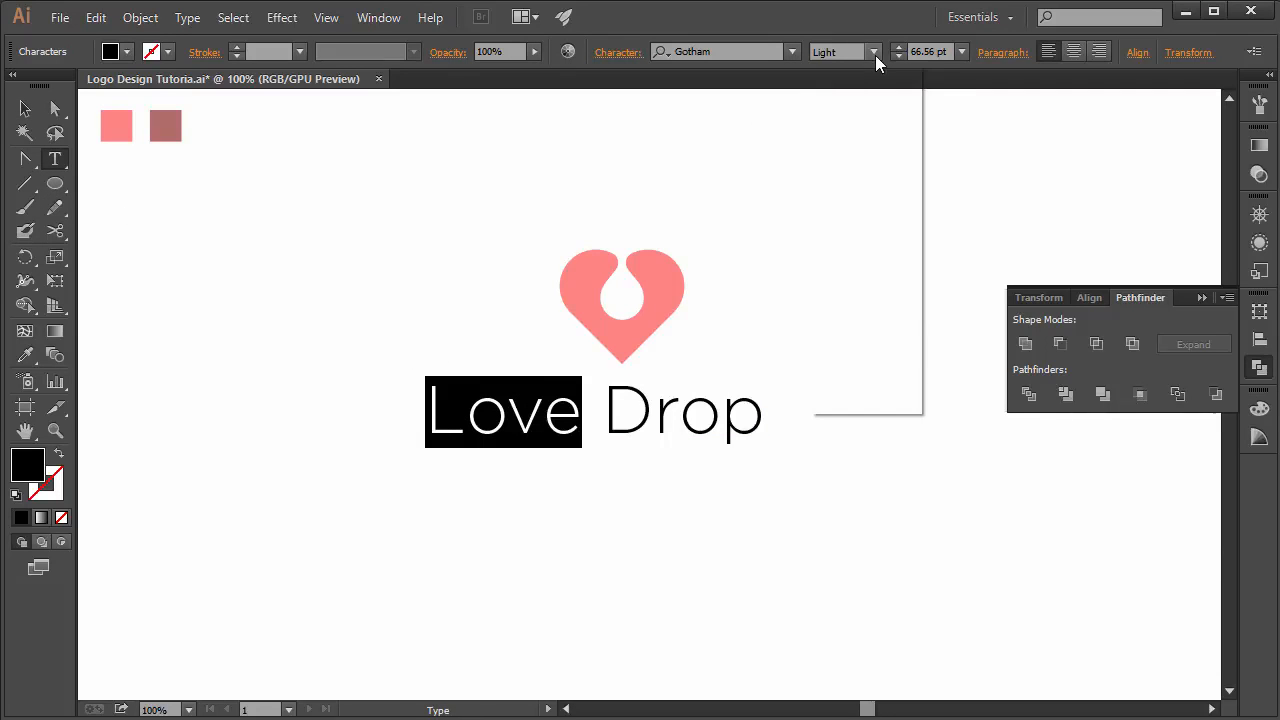
{"action": "left_click", "coordinate": [843, 292]}
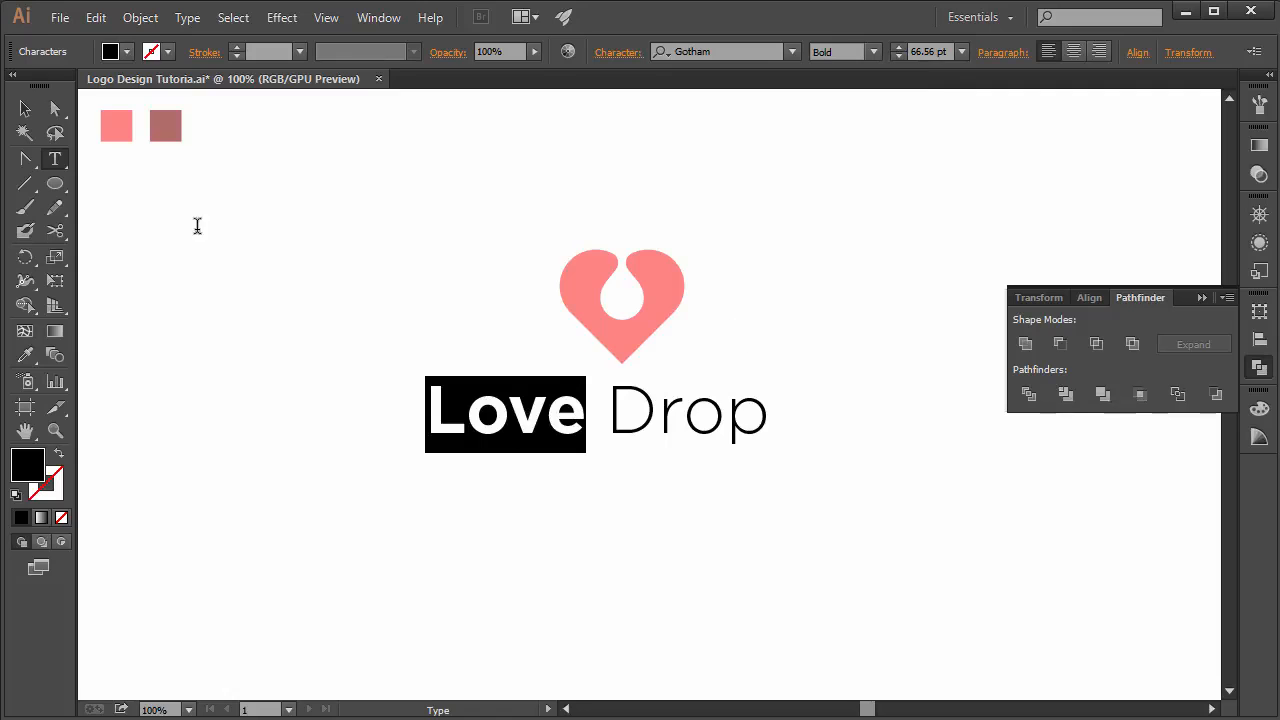
{"action": "key", "text": "Escape"}
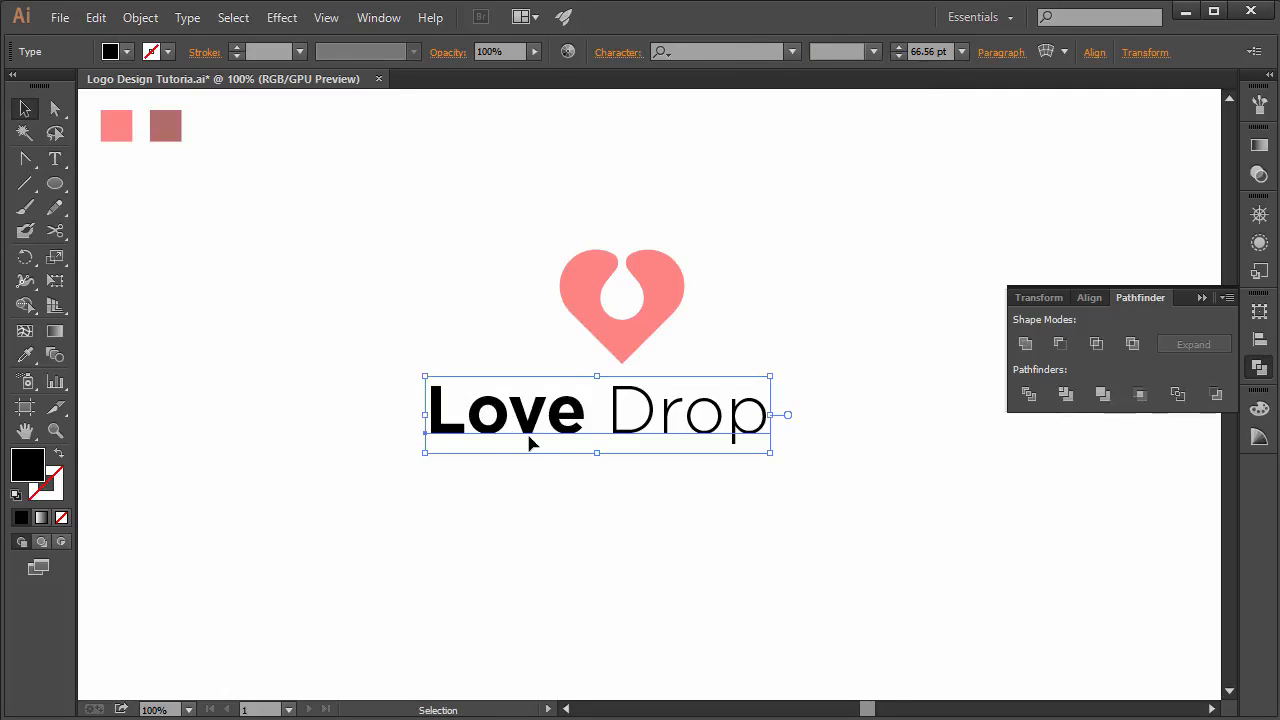
- Move the text lower and fill it with the dark mauve swatch color using the Eyedropper Tool
{"action": "left_click_drag", "start_coordinate": [538, 425], "coordinate": [557, 453]}
{"action": "left_click", "coordinate": [25, 355]}
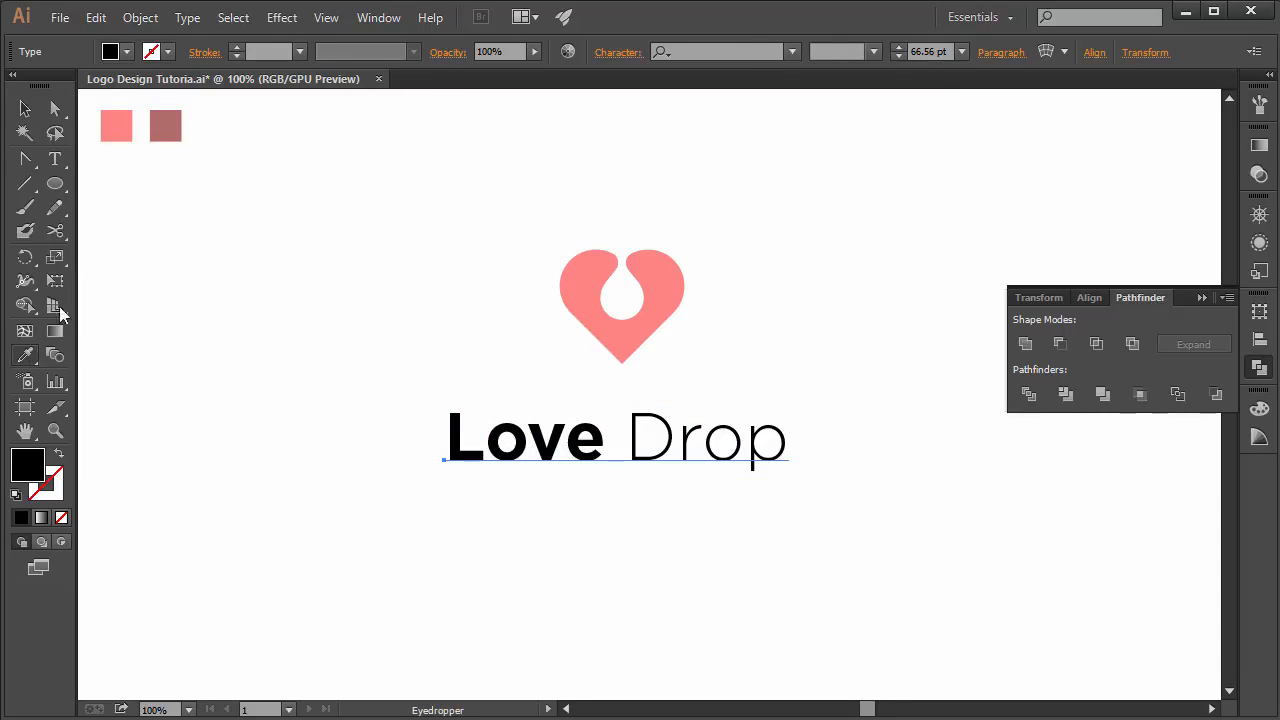
{"action": "left_click", "coordinate": [166, 121]}
{"action": "left_click", "coordinate": [25, 108]}
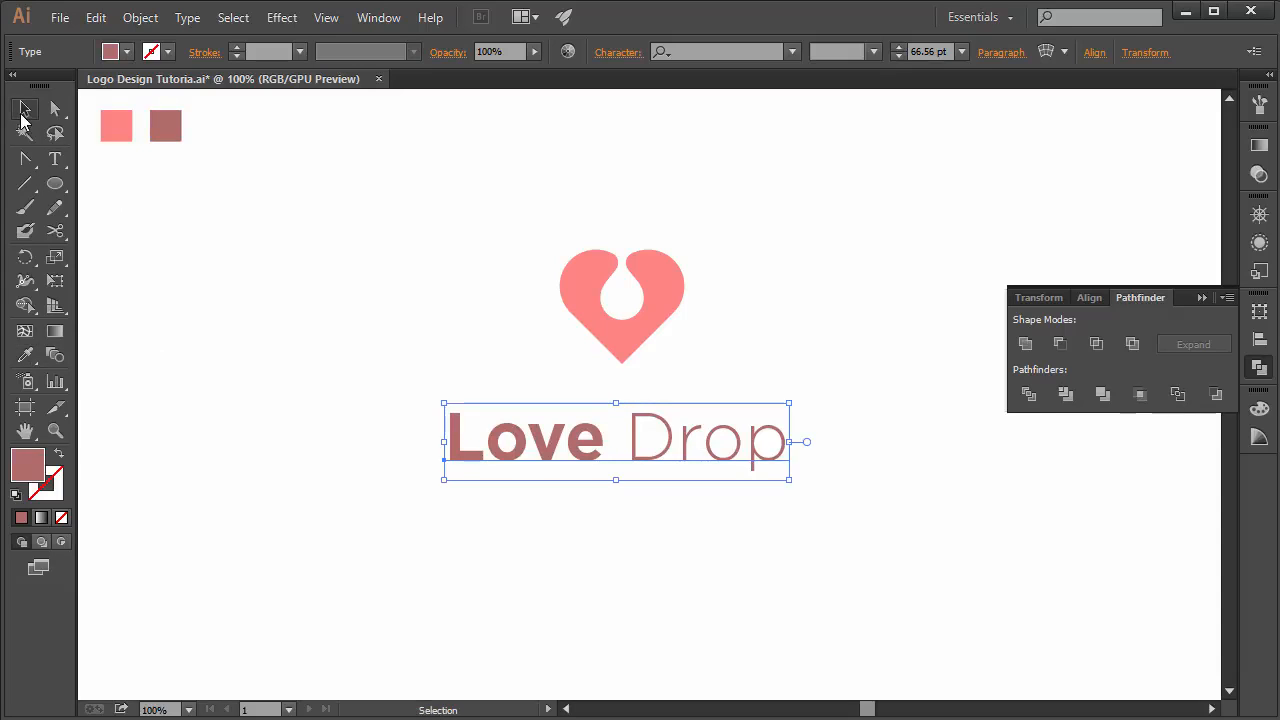
- Select the text and scale it down to about 43 pt by its bottom handle
{"action": "left_click", "coordinate": [370, 319]}
{"action": "left_click", "coordinate": [606, 452]}
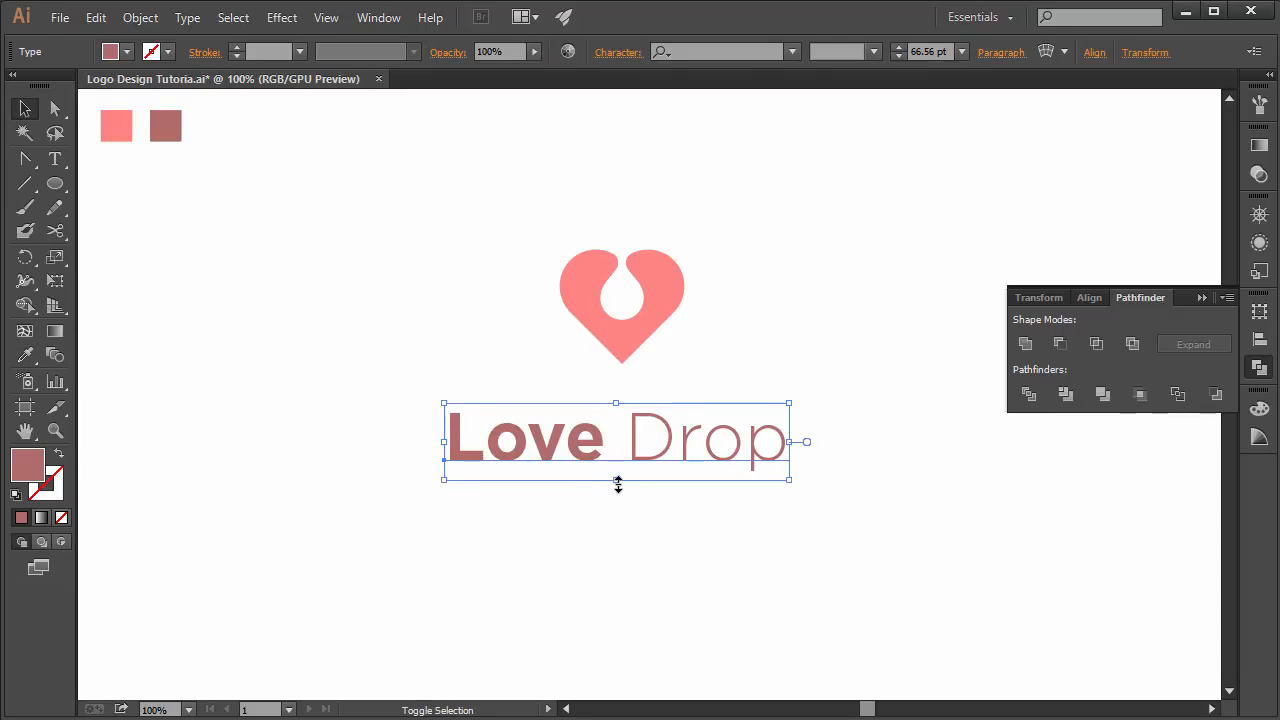
{"action": "left_click_drag", "start_coordinate": [618, 484], "coordinate": [617, 452]}
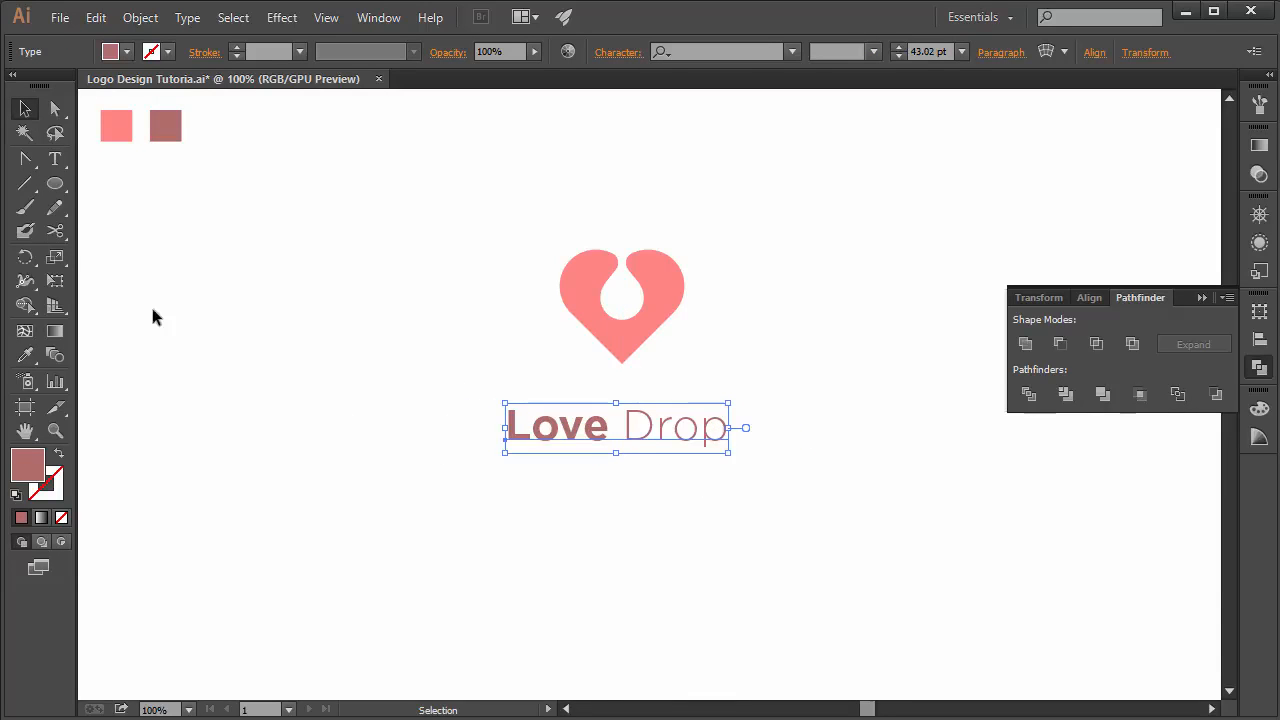
- Delete the space between Love and Drop with the Type Tool
{"action": "left_click", "coordinate": [55, 159]}
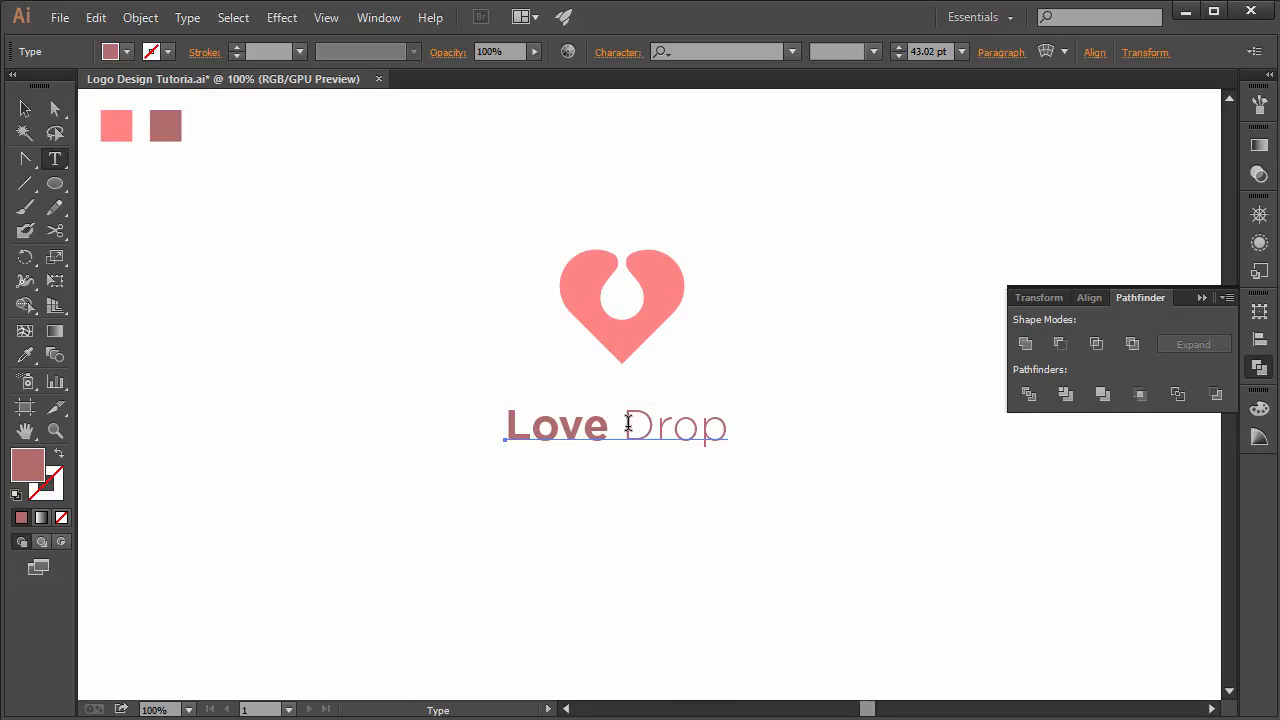
{"action": "left_click_drag", "start_coordinate": [628, 423], "coordinate": [613, 423]}
{"action": "key", "text": "BackSpace"}
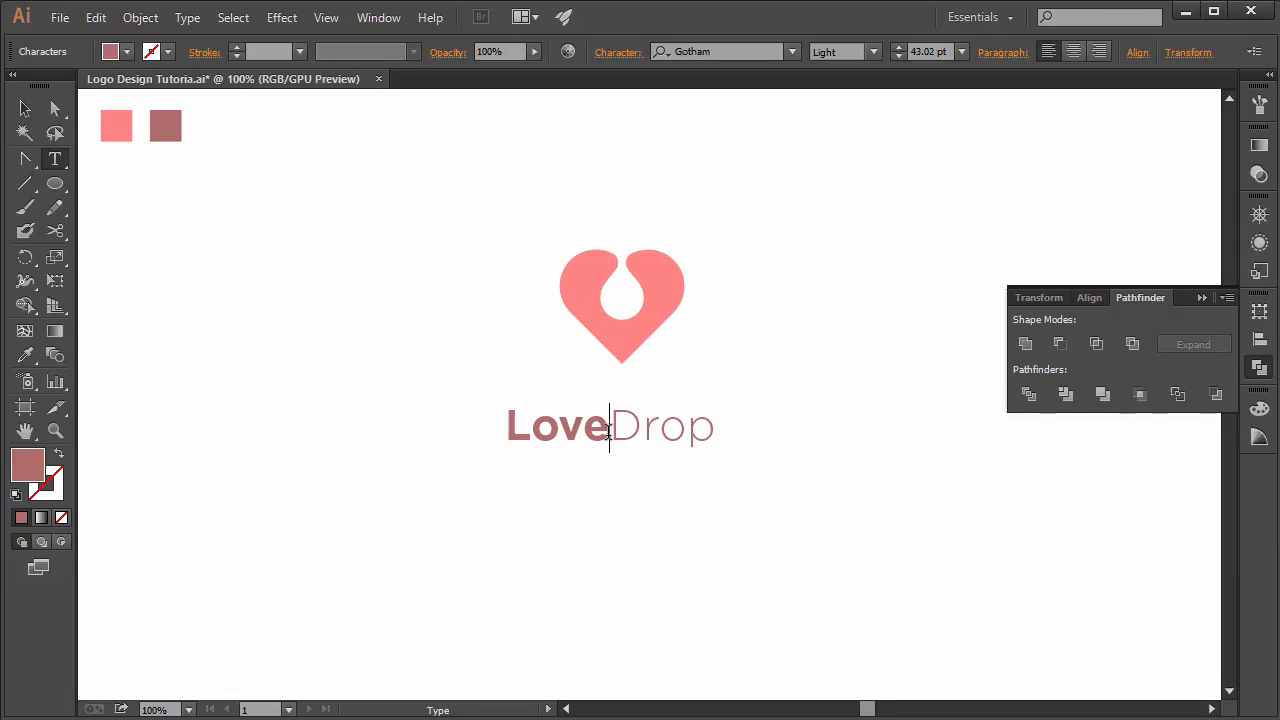
- Scale the text to about 36 pt and position it centered just beneath the heart
{"action": "left_click", "coordinate": [25, 108]}
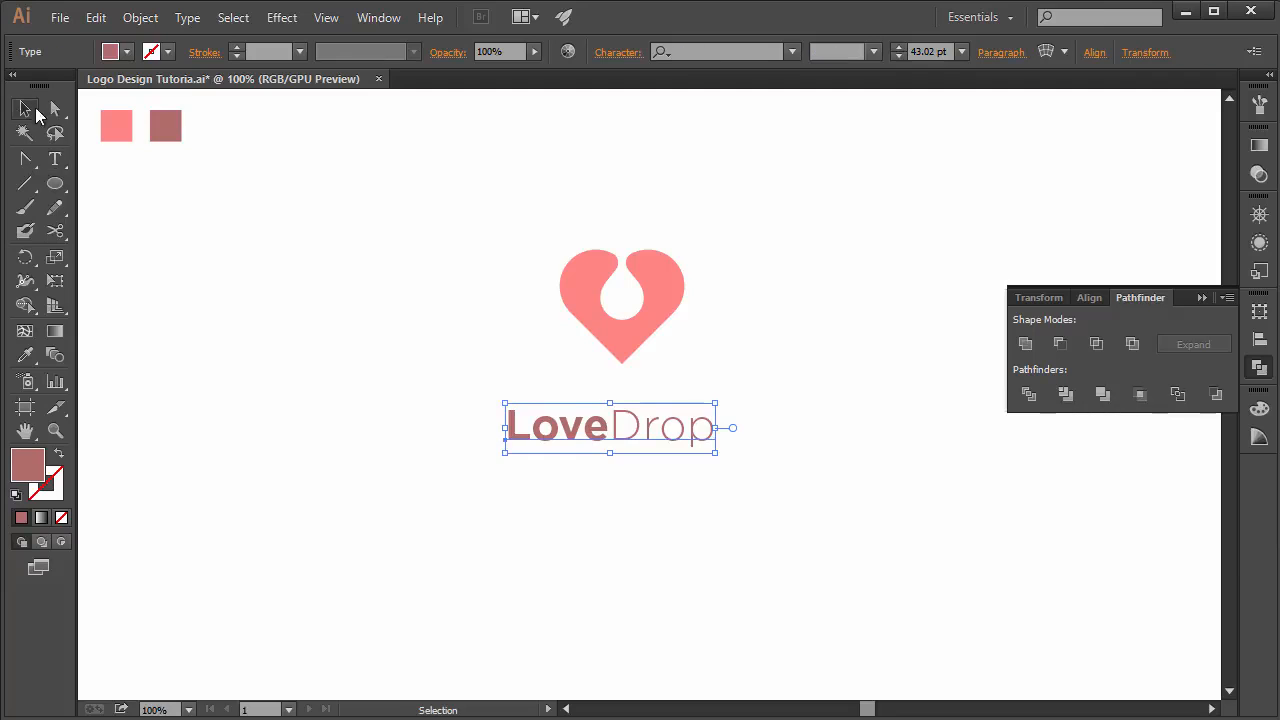
{"action": "left_click_drag", "start_coordinate": [608, 453], "coordinate": [651, 418]}
{"action": "left_click", "coordinate": [621, 498]}
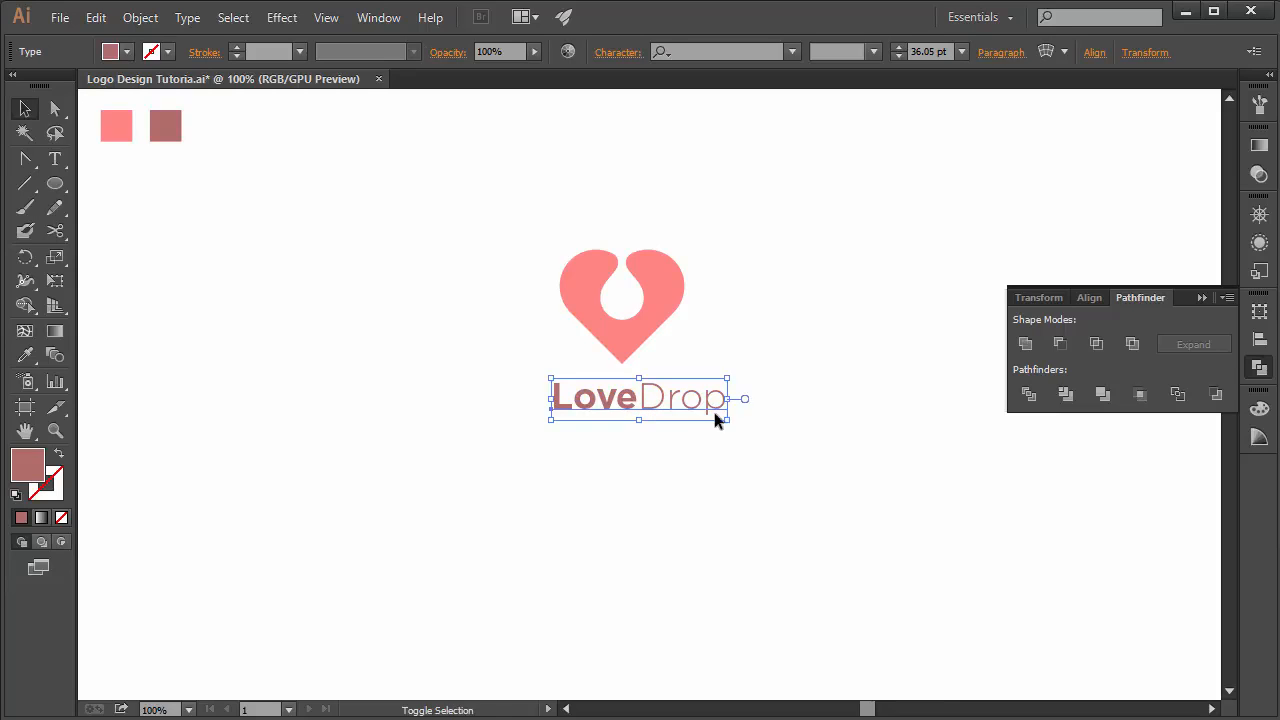
{"action": "left_click_drag", "start_coordinate": [727, 399], "coordinate": [663, 408]}
{"action": "left_click", "coordinate": [648, 470]}
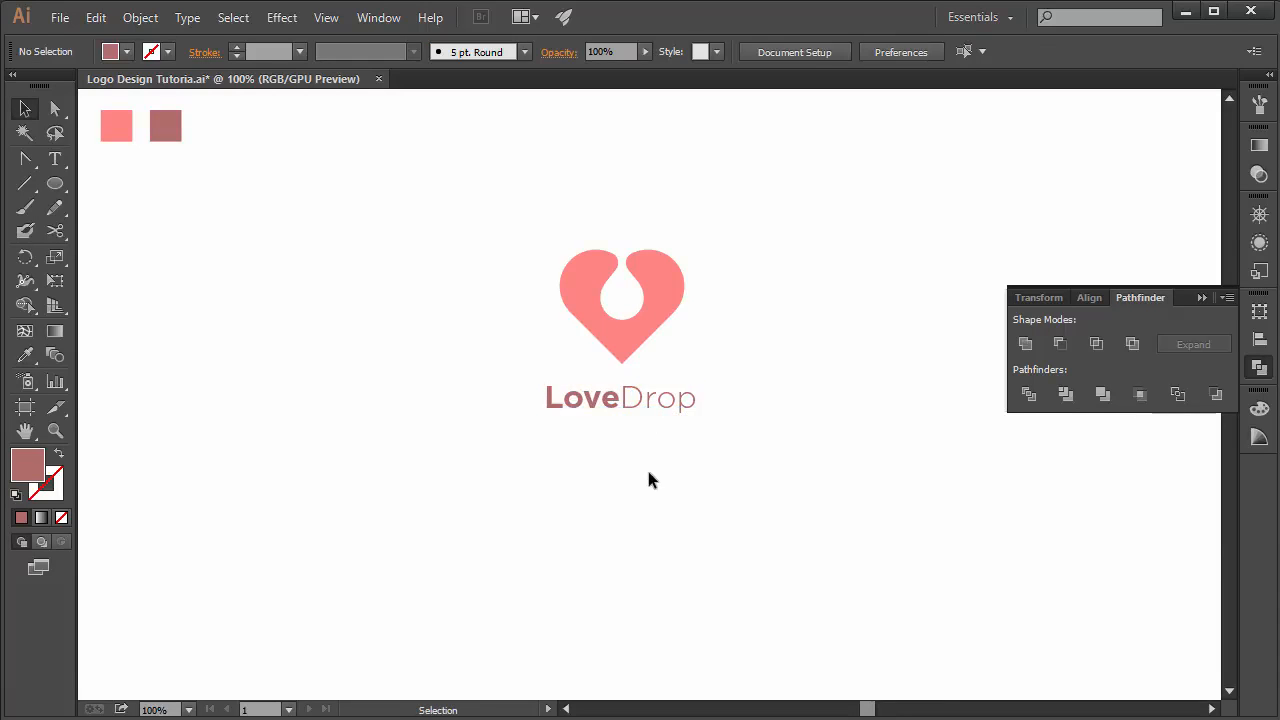